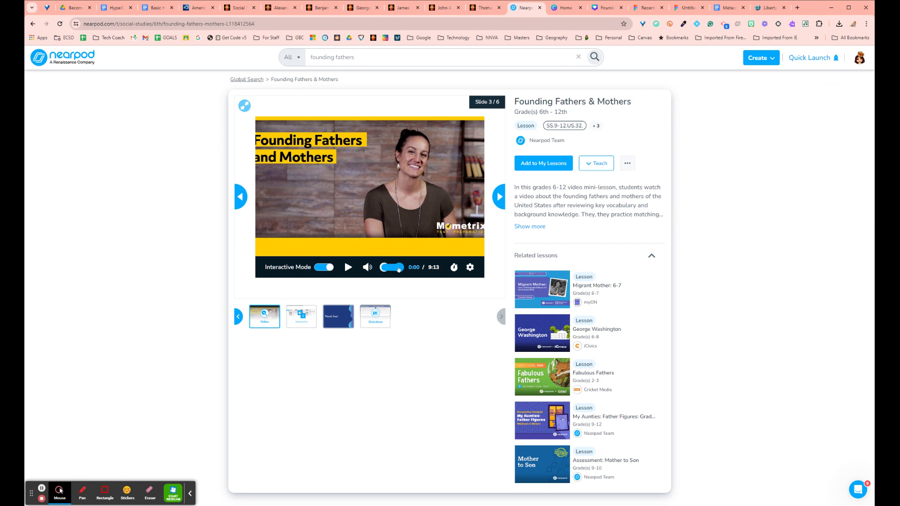
# Launch the Founding Fathers & Mothers lesson as a Student-Paced session and copy its join link.
pyautogui.click(606, 166)
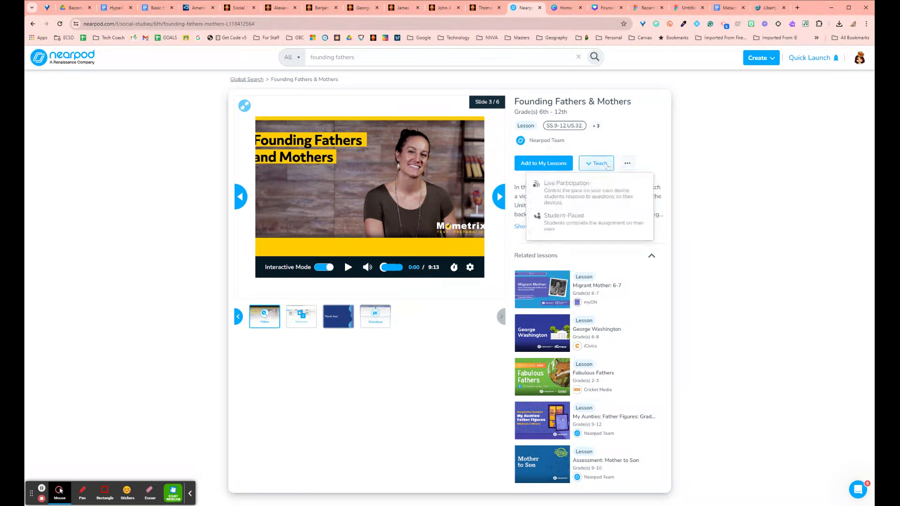
pyautogui.click(599, 220)
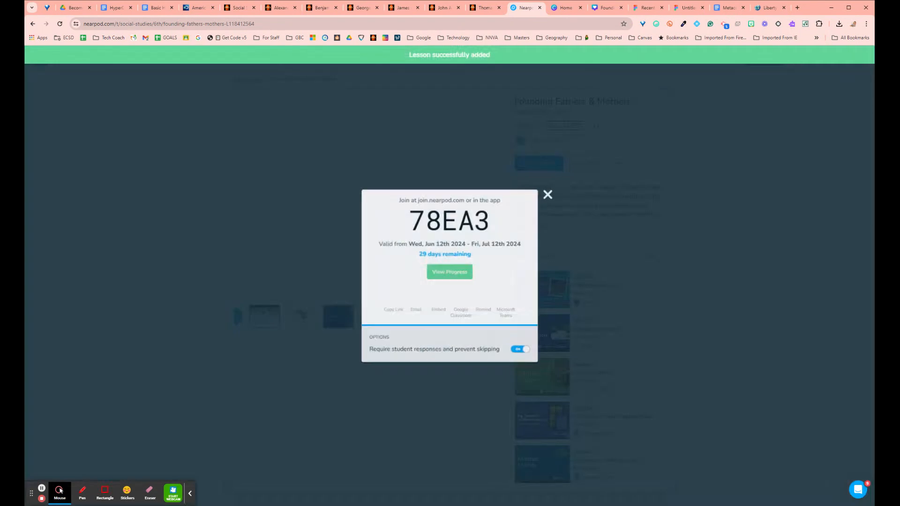
pyautogui.click(391, 298)
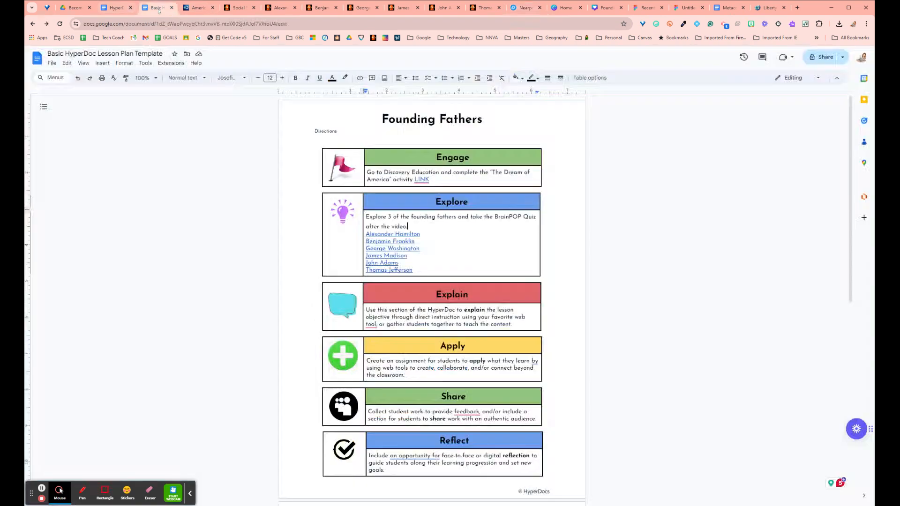
# In the HyperDoc document, replace the Explain section's placeholder text with "Complete this Nearpod on the Founding Fathers and Mothers. LINK".
pyautogui.click(156, 8)
pyautogui.moveTo(522, 321); pyautogui.dragTo(365, 309)
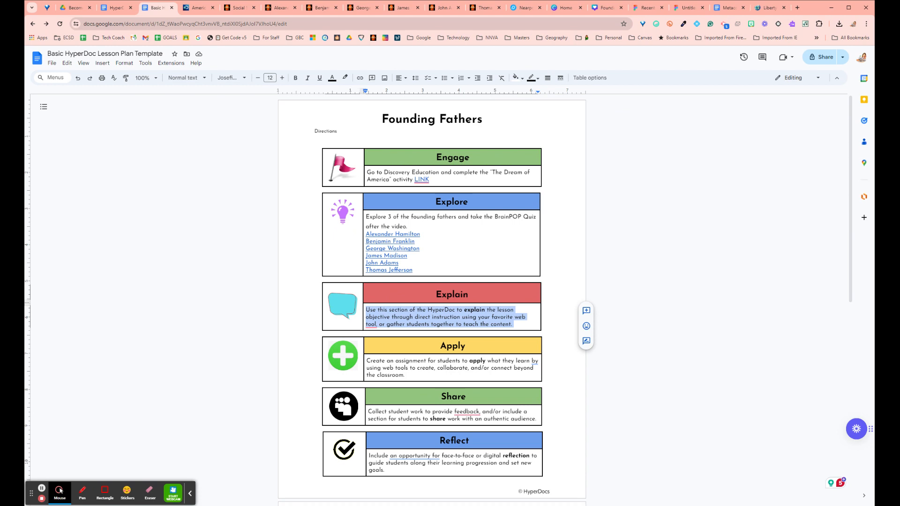
pyautogui.write('Complet')
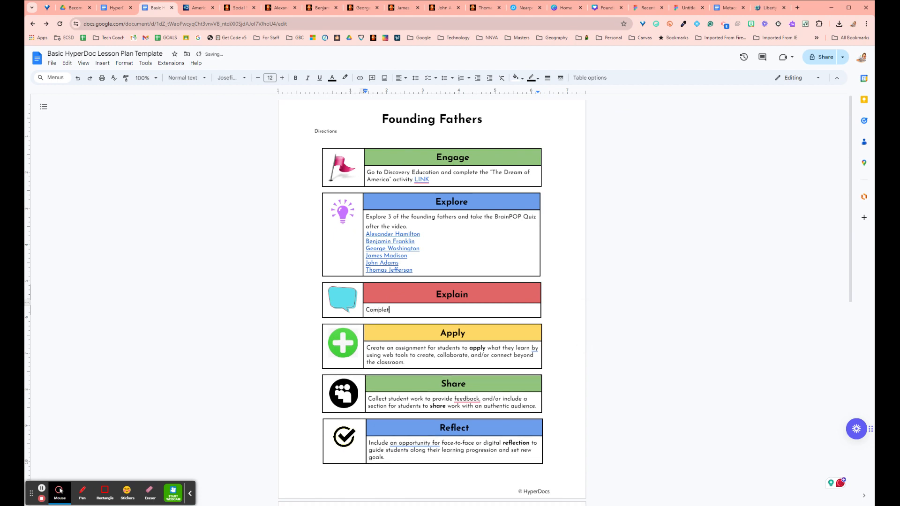
pyautogui.write('e this Nearpod on the Founding Fathers and M')
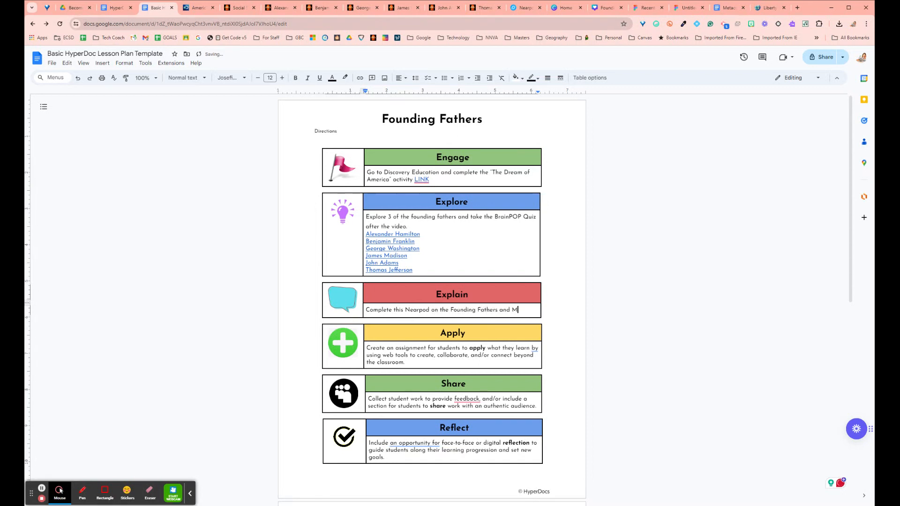
pyautogui.write('others. LINK')
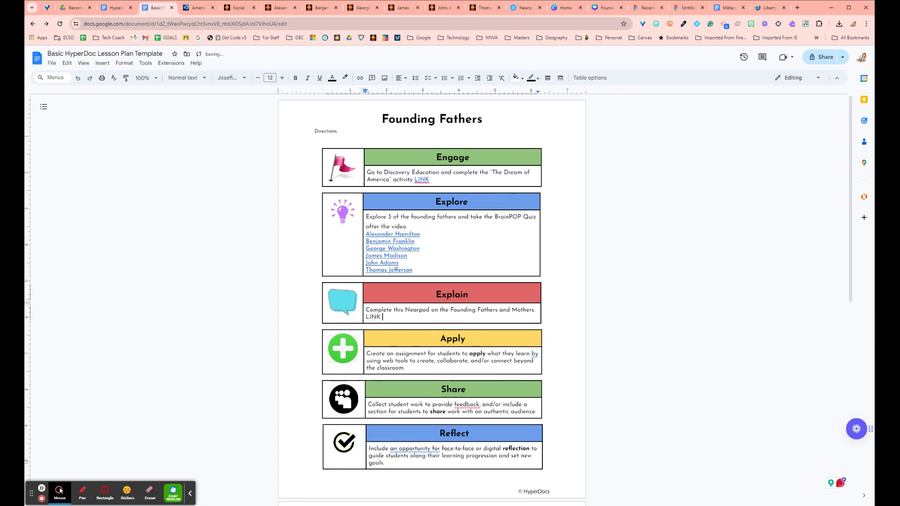
# Hyperlink the word LINK in the Explain section to the copied Nearpod lesson link.
pyautogui.moveTo(386, 316); pyautogui.dragTo(365, 317)
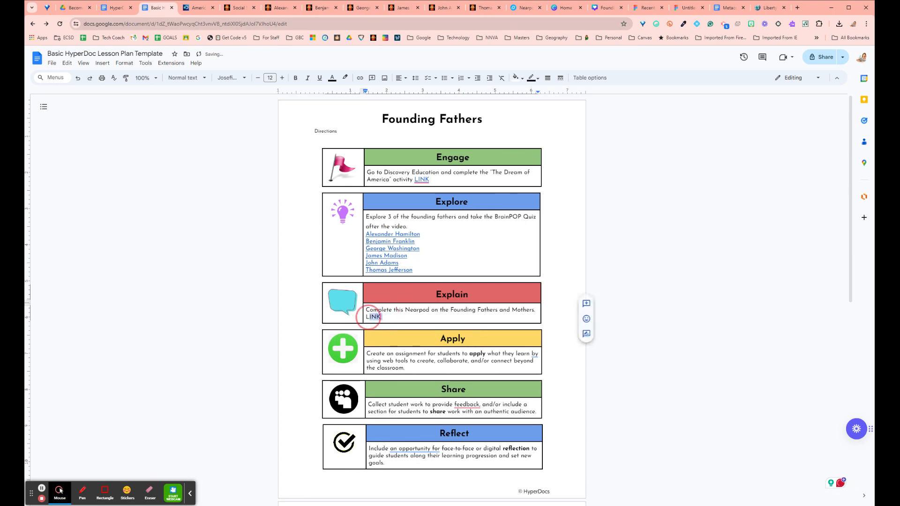
pyautogui.click(360, 77)
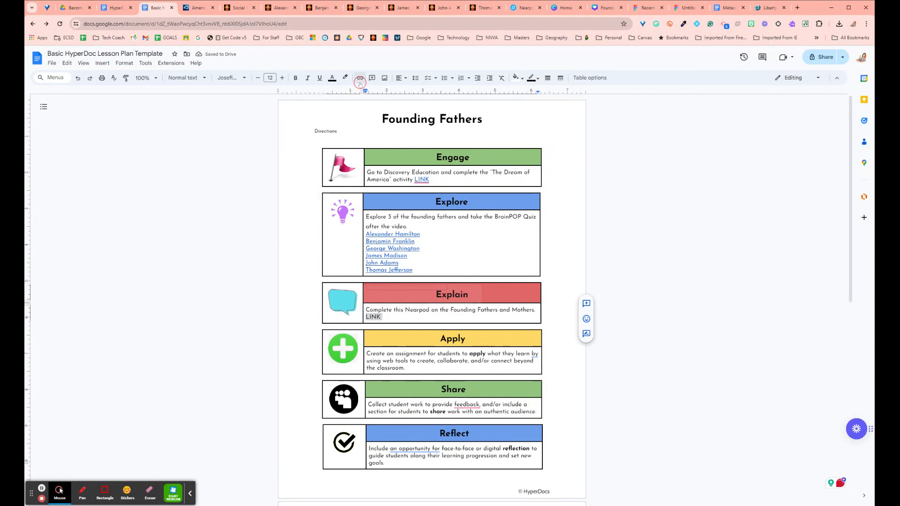
pyautogui.hotkey('ctrl', 'v')
pyautogui.click(463, 192)
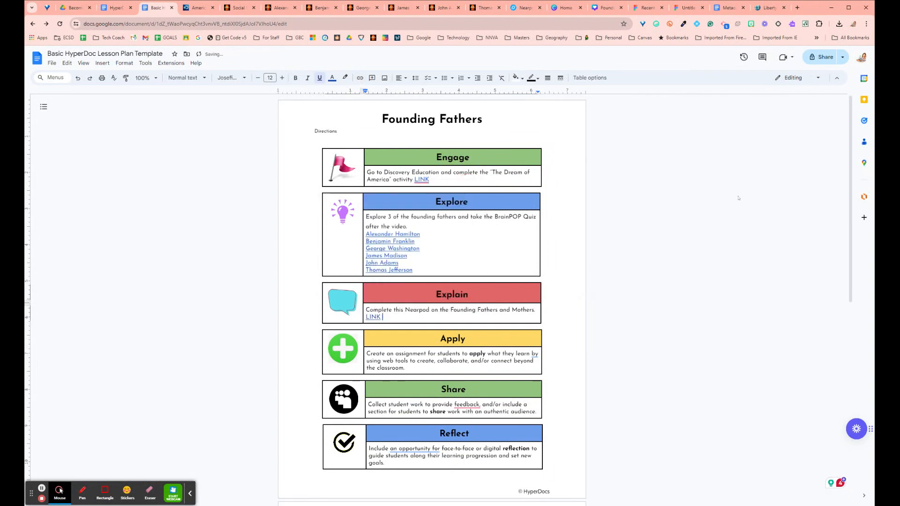
# Replace the Apply section's placeholder text with "Create a social media post about a founding father or mother." and "Canva.com" on a new line.
pyautogui.scroll(-3, 727, 220)
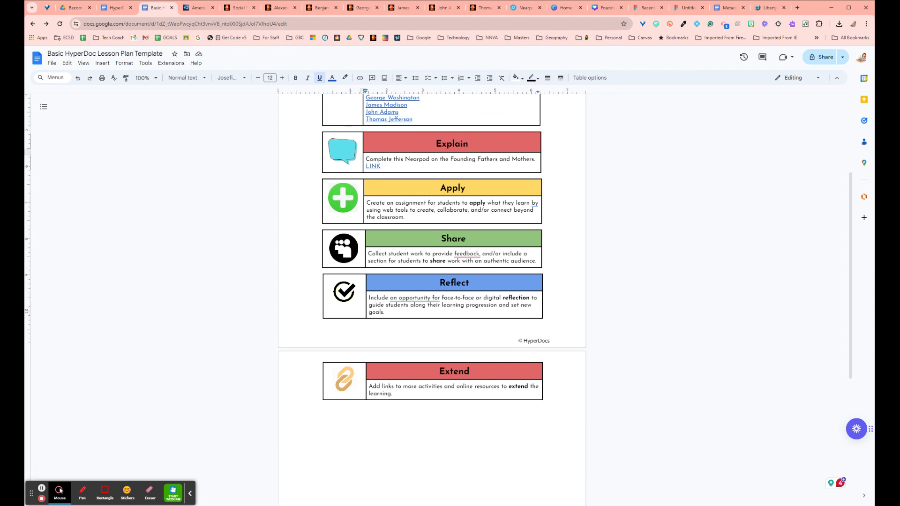
pyautogui.moveTo(410, 219); pyautogui.dragTo(368, 199)
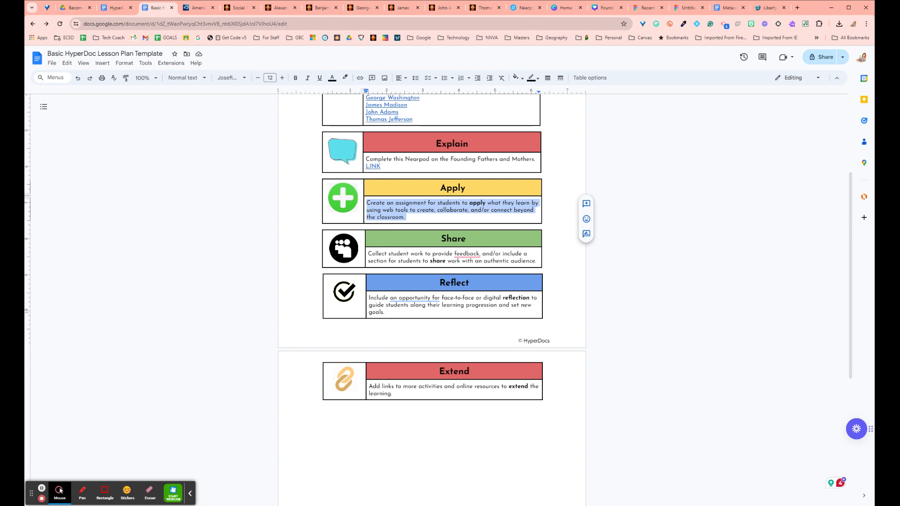
pyautogui.write('Create a ')
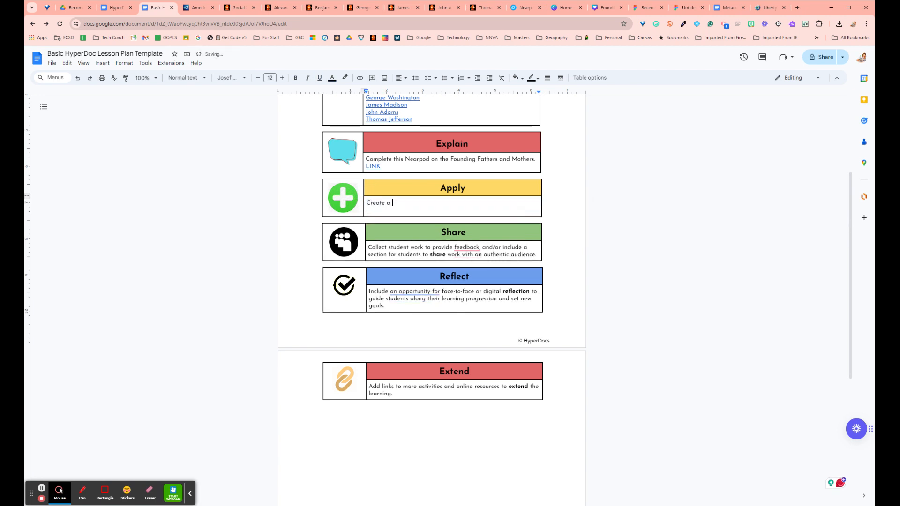
pyautogui.write('social media post about a founding father.')
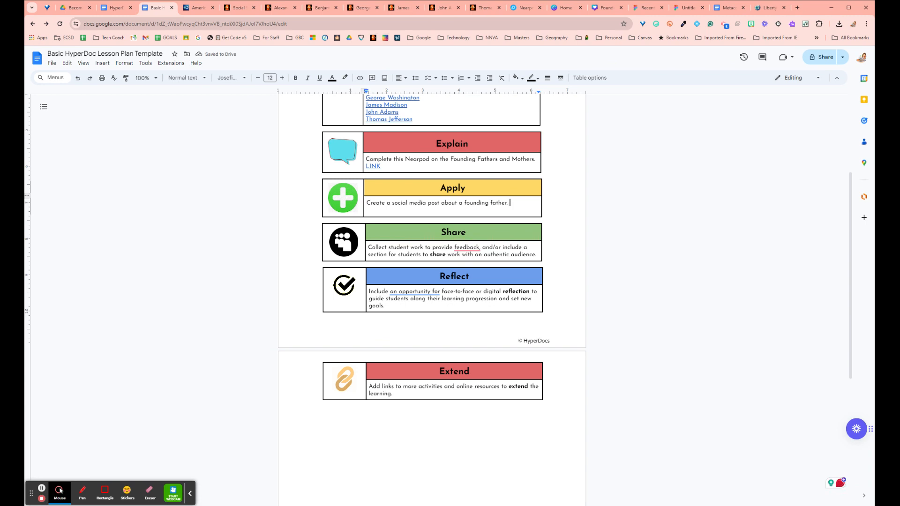
pyautogui.press('BackSpace')
pyautogui.press('BackSpace')
pyautogui.write('or mother.')
pyautogui.press('Return')
pyautogui.write('Canva')
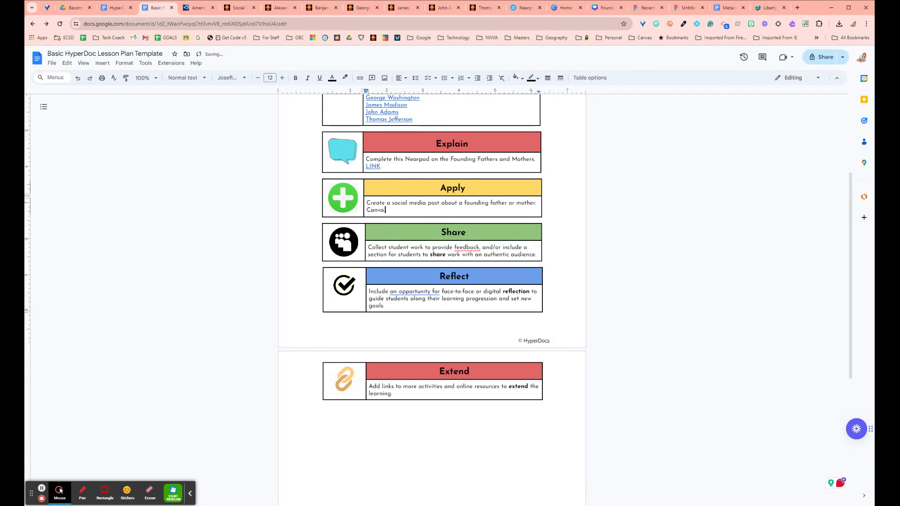
pyautogui.write('.com')
# Copy Canva's web address and hyperlink the Canva.com text in the Apply section, undoing the stray pasted address.
pyautogui.click(565, 7)
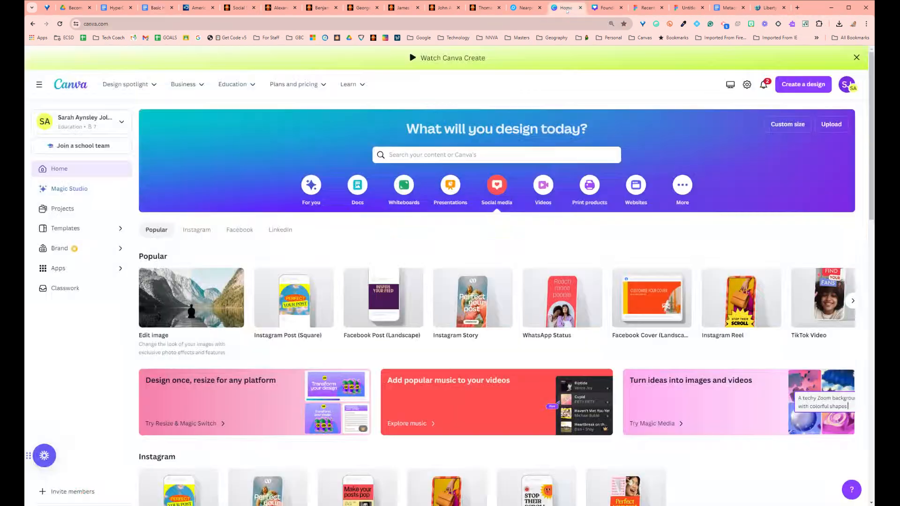
pyautogui.click(212, 24)
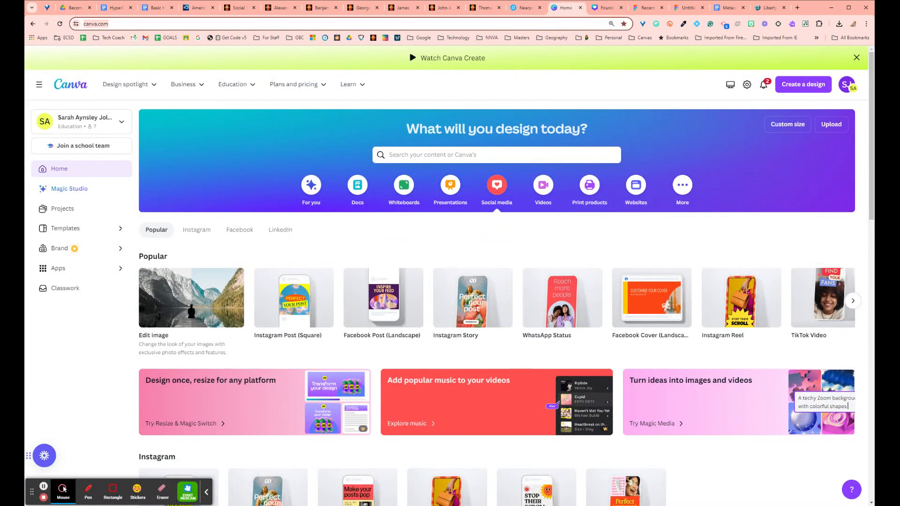
pyautogui.click(156, 7)
pyautogui.moveTo(397, 210); pyautogui.dragTo(367, 213)
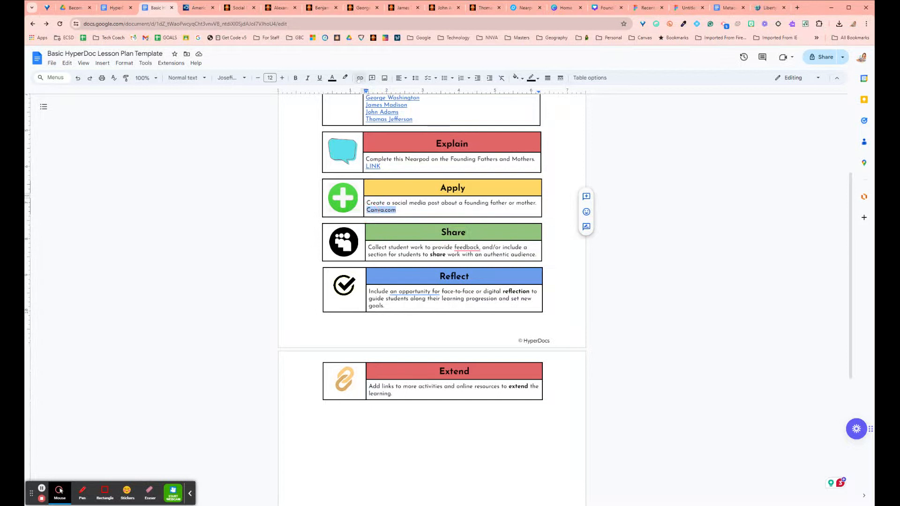
pyautogui.click(360, 78)
pyautogui.hotkey('ctrl', 'v')
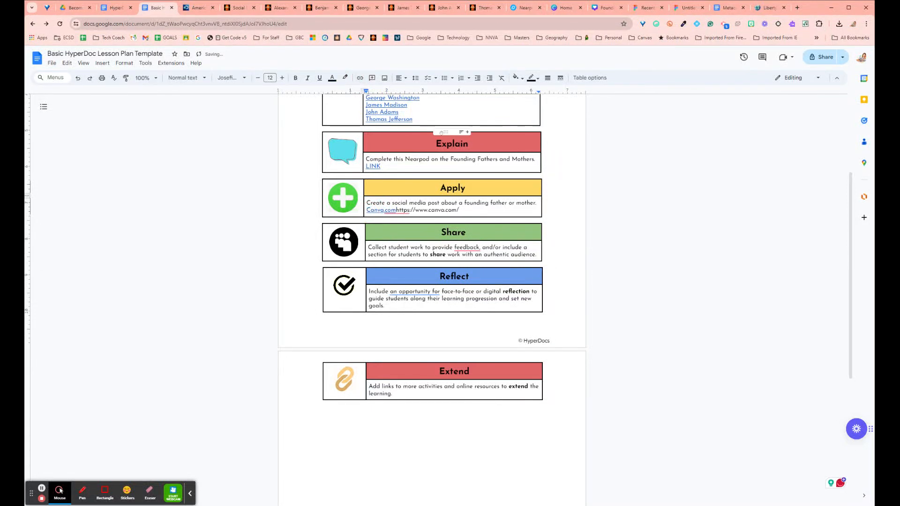
pyautogui.hotkey('ctrl', 'z')
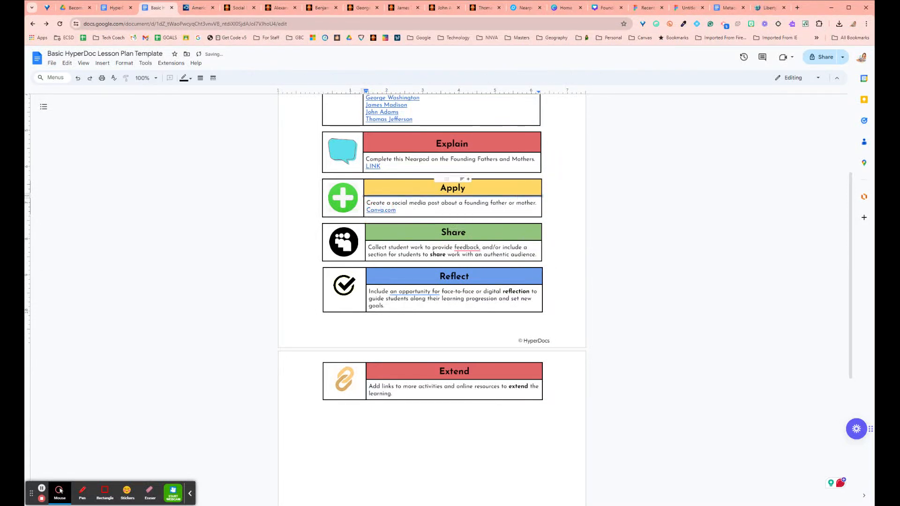
# Switch to Canva and examine its social media formats and templates, plus the sample Founding Fathers design.
pyautogui.click(565, 7)
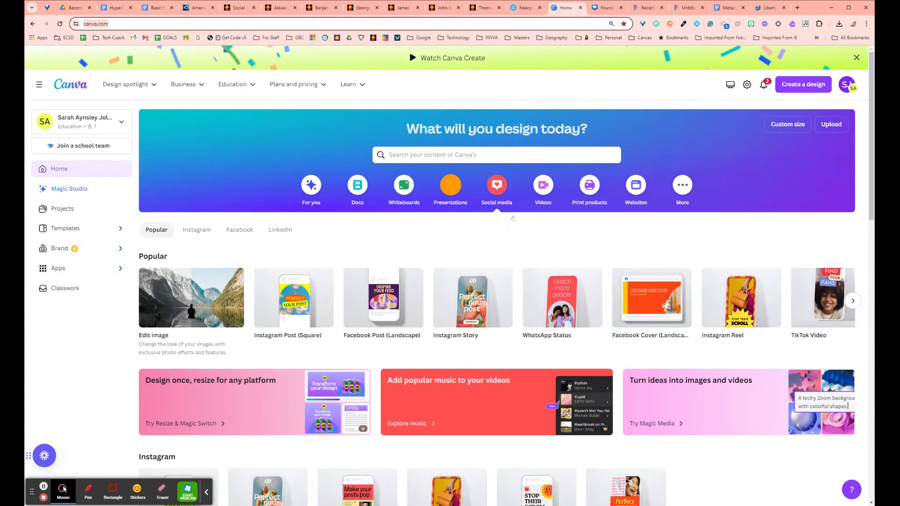
pyautogui.click(492, 200)
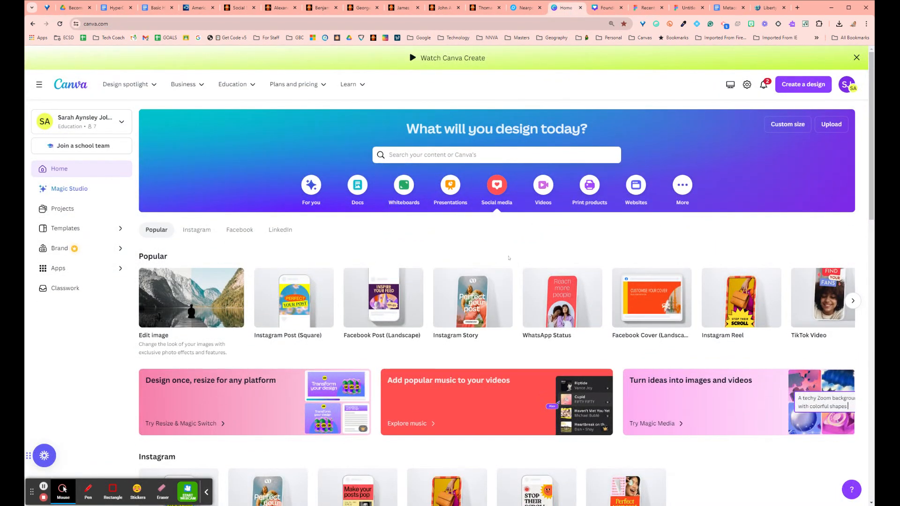
pyautogui.scroll(-5, 515, 244)
pyautogui.scroll(-5, 527, 270)
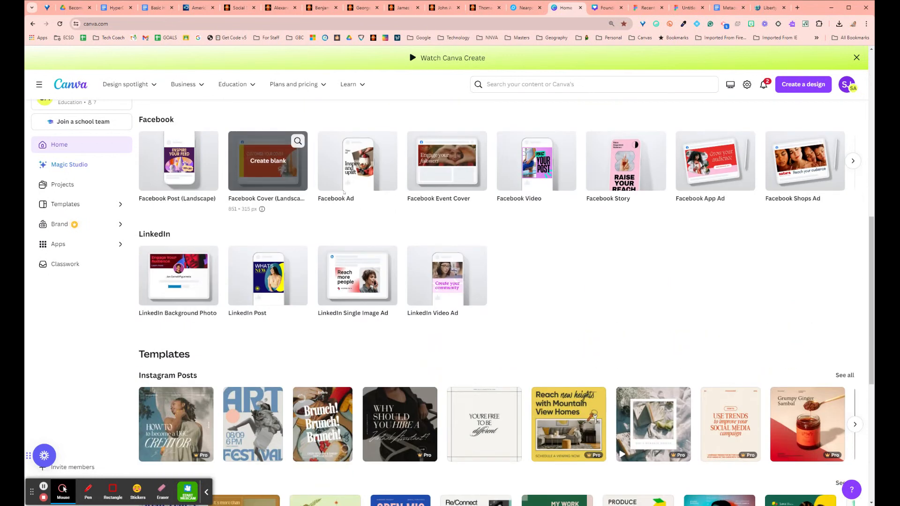
pyautogui.scroll(-7, 659, 270)
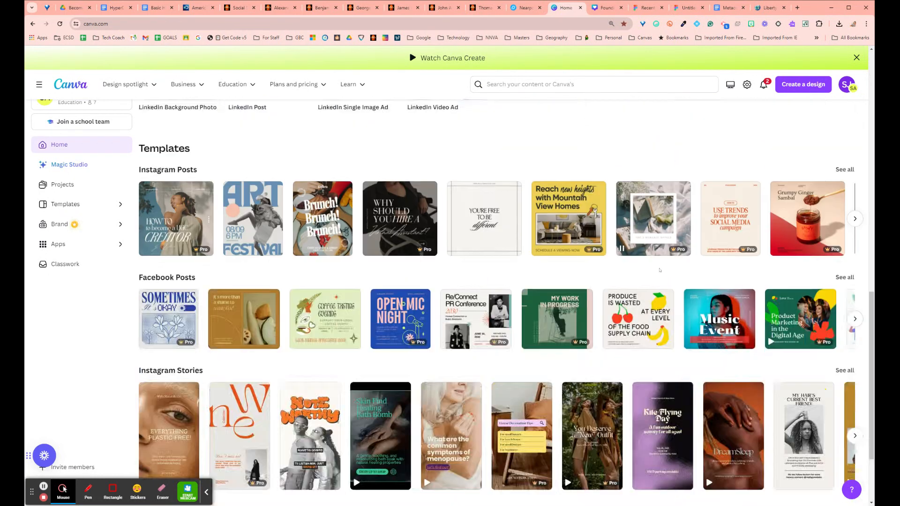
pyautogui.scroll(12, 660, 270)
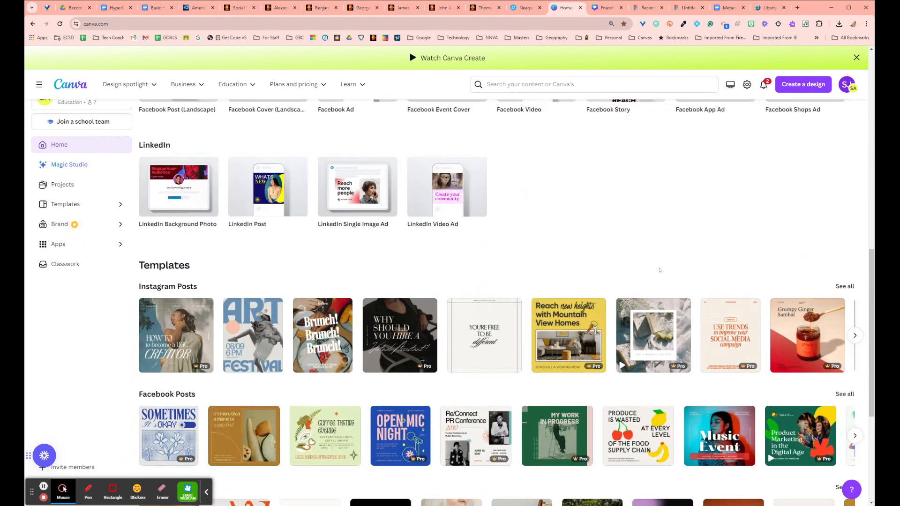
pyautogui.scroll(-1, 659, 270)
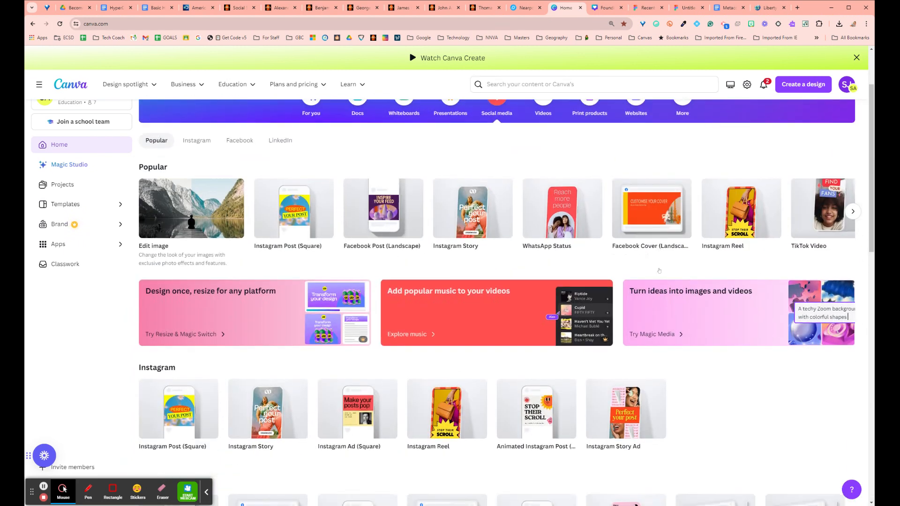
pyautogui.click(851, 211)
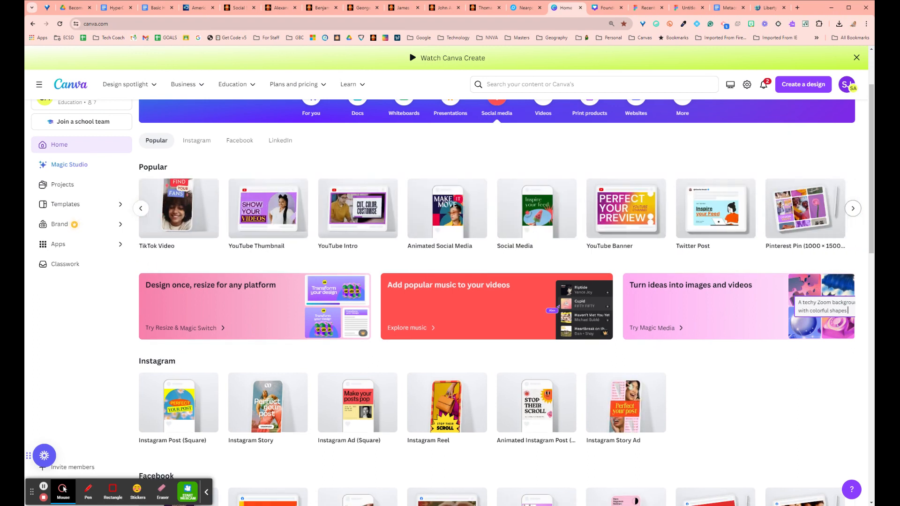
pyautogui.click(852, 208)
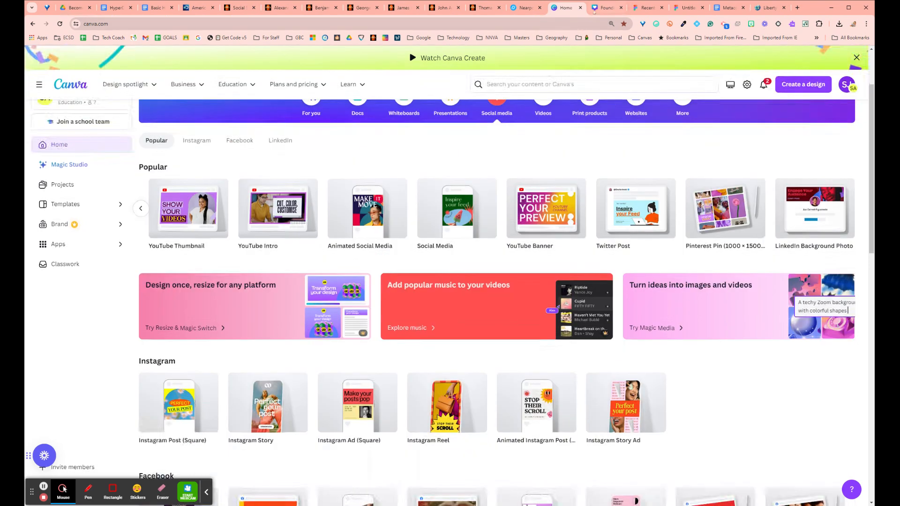
pyautogui.click(594, 9)
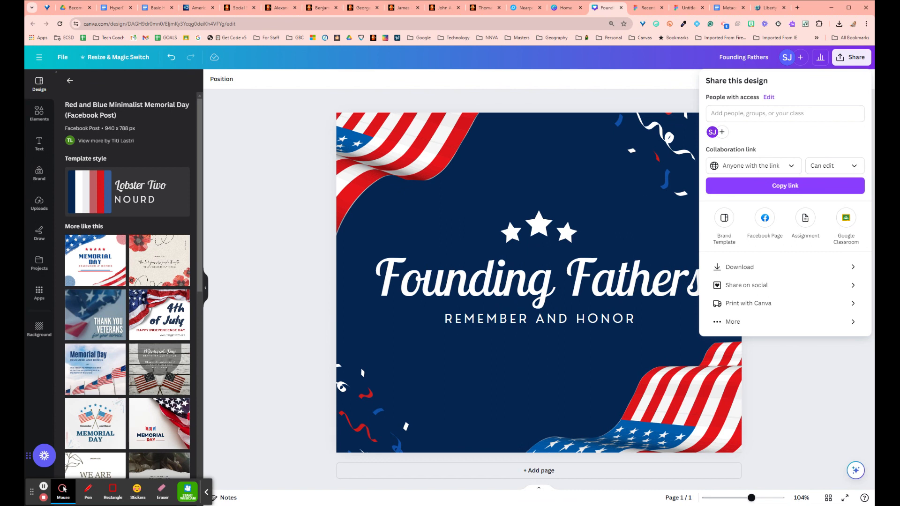
# In the HyperDoc, replace the Share section's placeholder text with "Complete this FigJam board about the founding fathers and mothers. CLICK HERE".
pyautogui.click(156, 7)
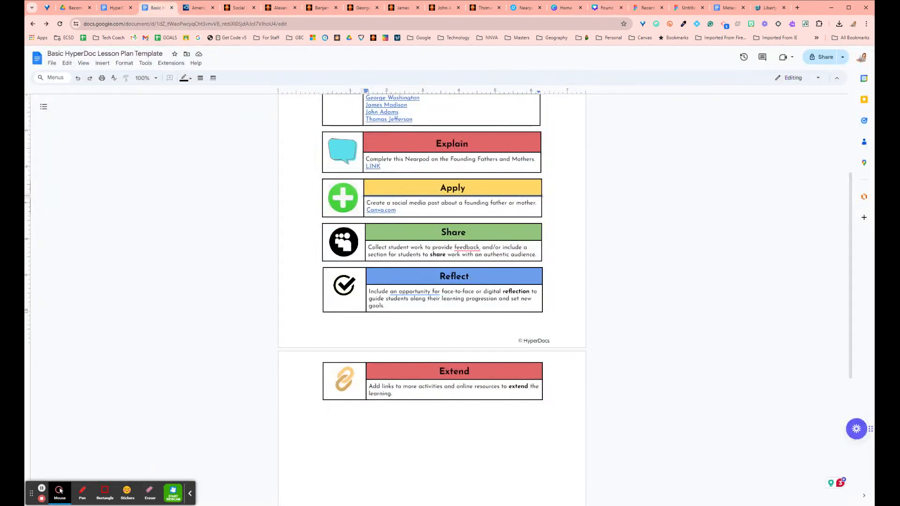
pyautogui.click(398, 210)
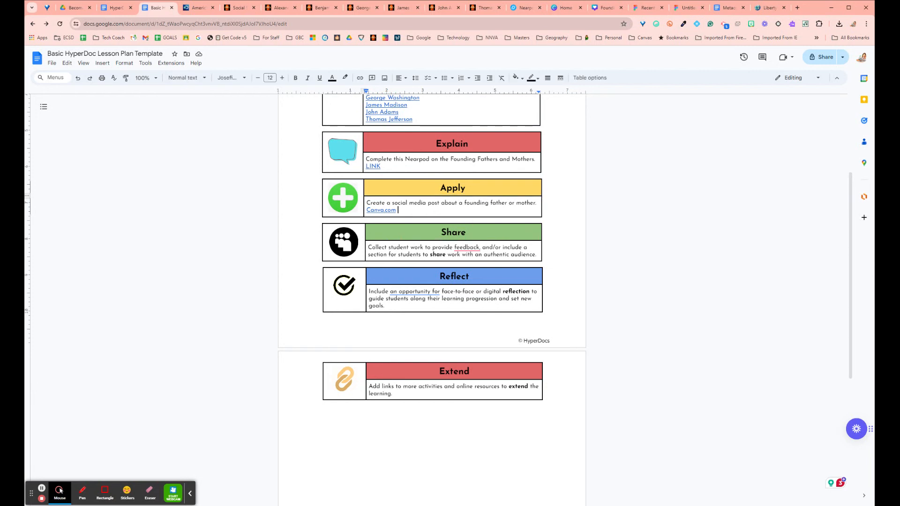
pyautogui.click(490, 254)
pyautogui.moveTo(534, 254); pyautogui.dragTo(367, 243)
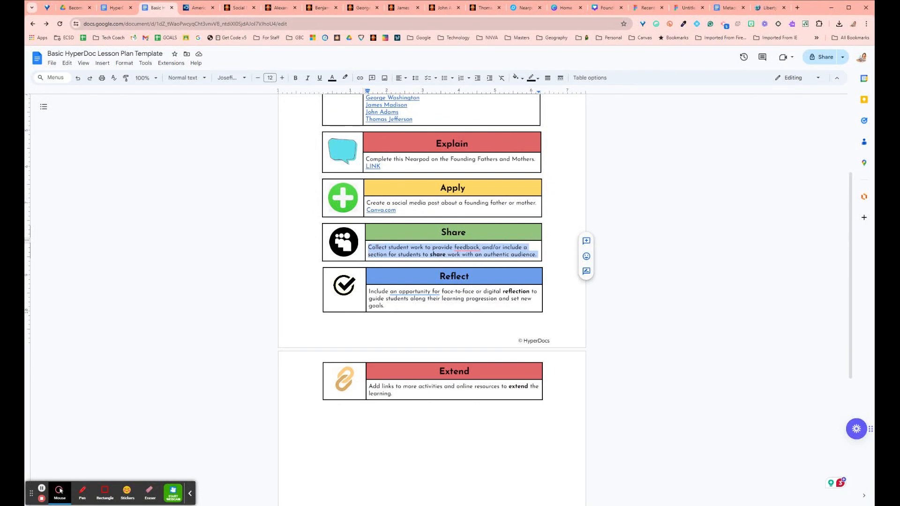
pyautogui.write('Complete this')
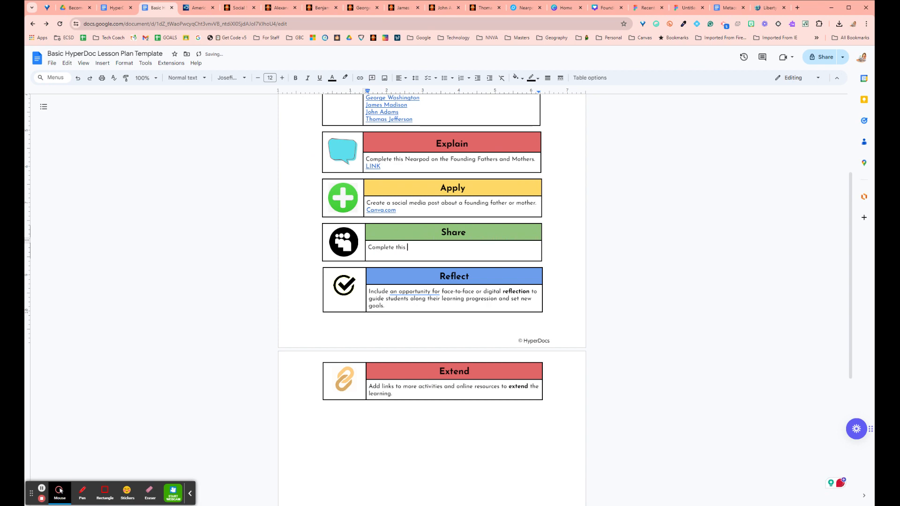
pyautogui.write(' FigJam board about the f')
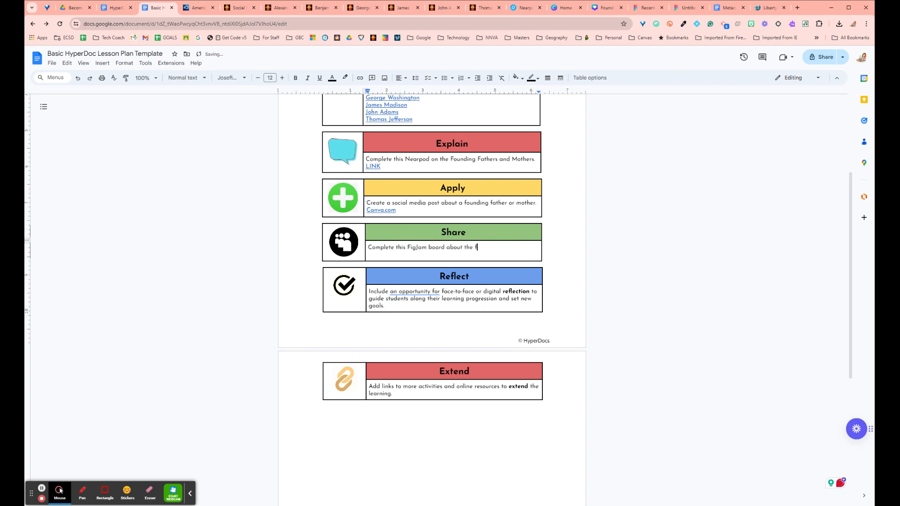
pyautogui.write('ound')
pyautogui.write('ing ga')
pyautogui.write('ftha')
pyautogui.write('hers and ')
pyautogui.write('m')
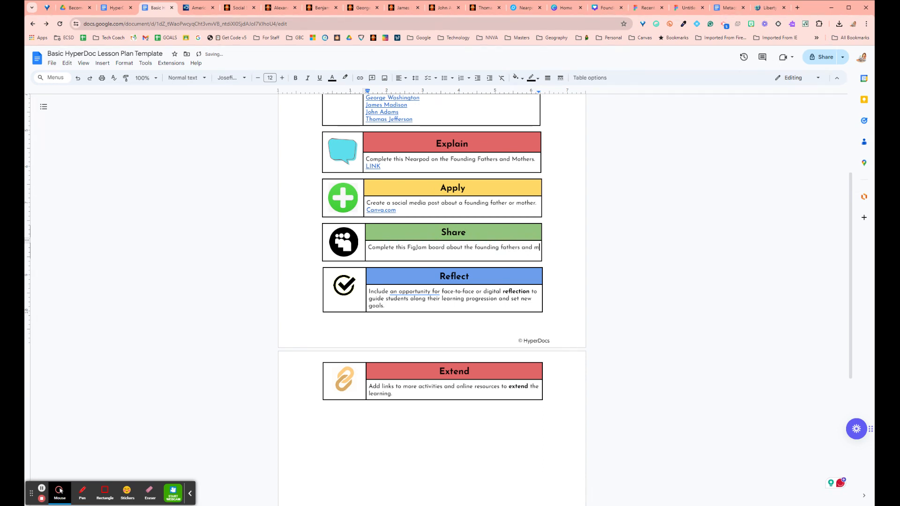
pyautogui.write('others. C')
pyautogui.write('LIKC')
pyautogui.press('BackSpace')
pyautogui.press('BackSpace')
pyautogui.write('CK HERE')
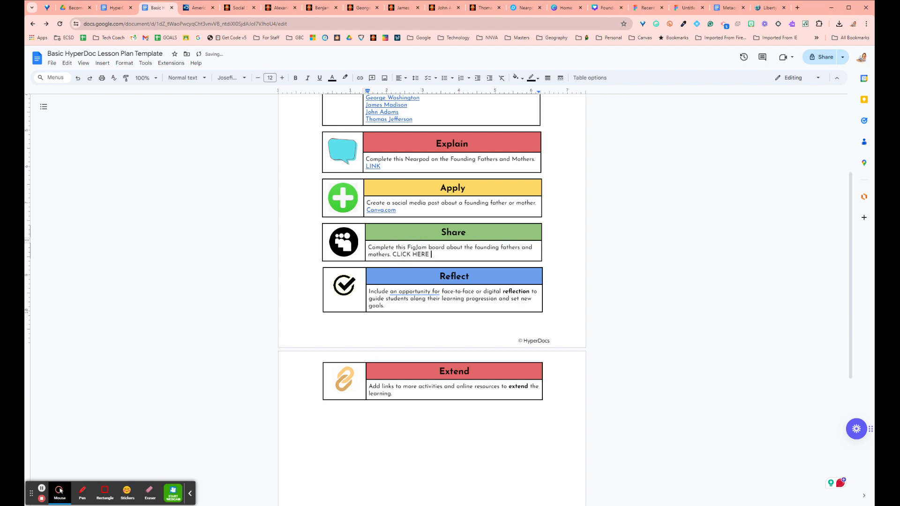
# Switch to Figma and browse the FigJam templates in the Student & educator category.
pyautogui.click(687, 7)
pyautogui.click(651, 7)
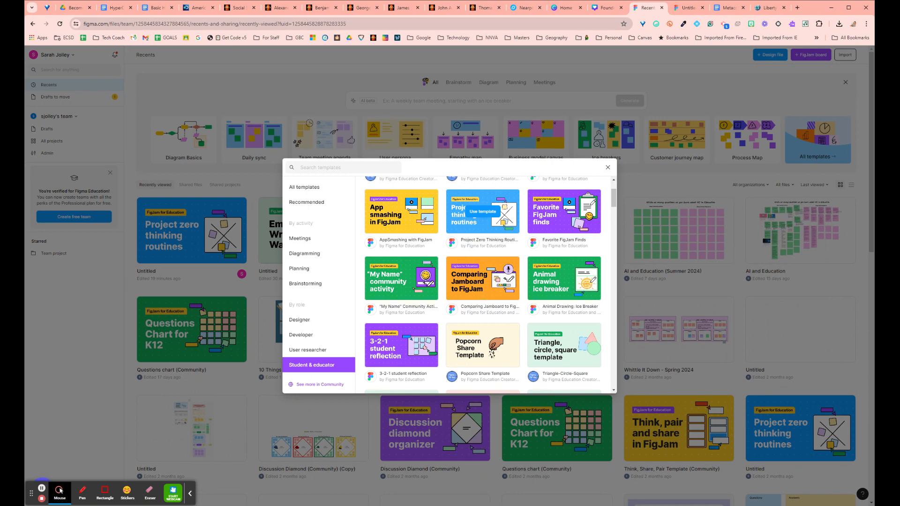
pyautogui.scroll(-10, 538, 262)
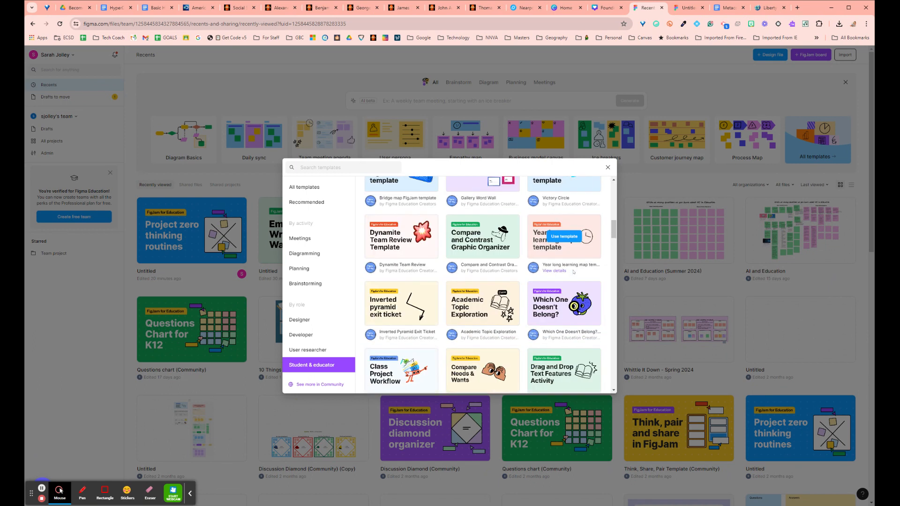
pyautogui.scroll(-15, 572, 271)
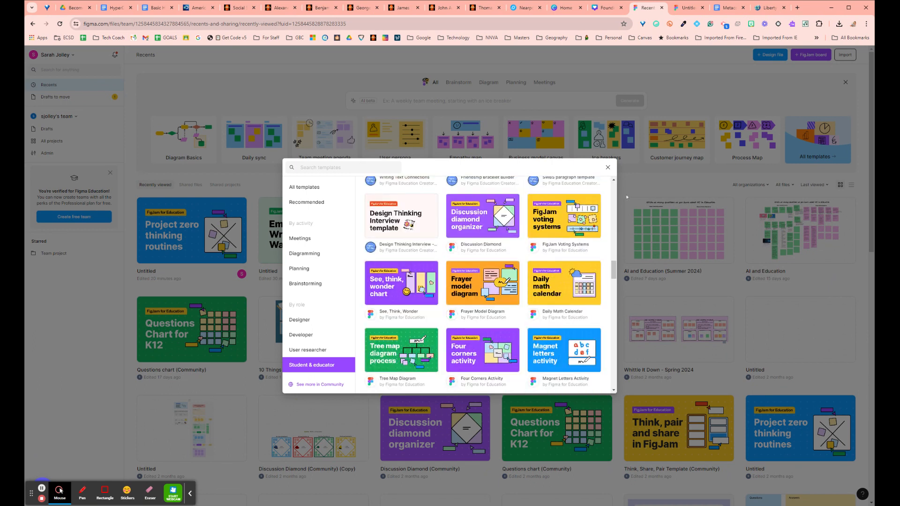
pyautogui.click(607, 167)
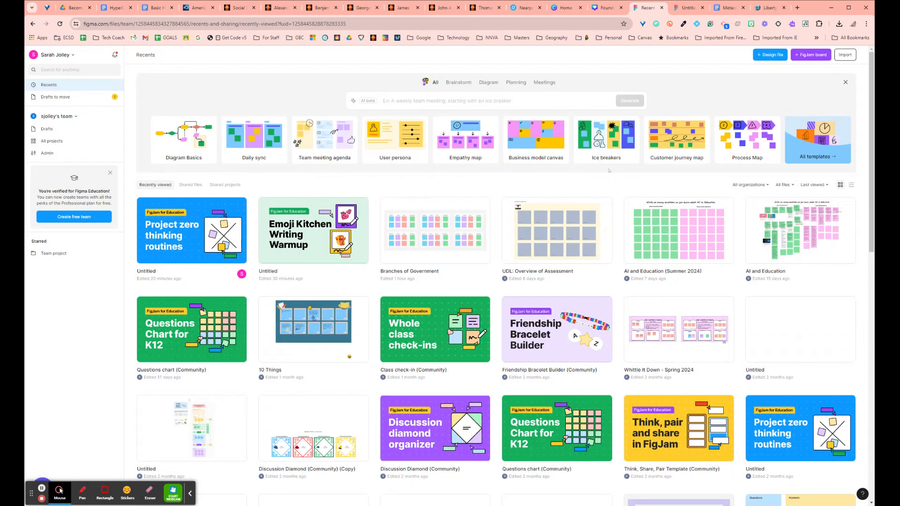
pyautogui.click(806, 158)
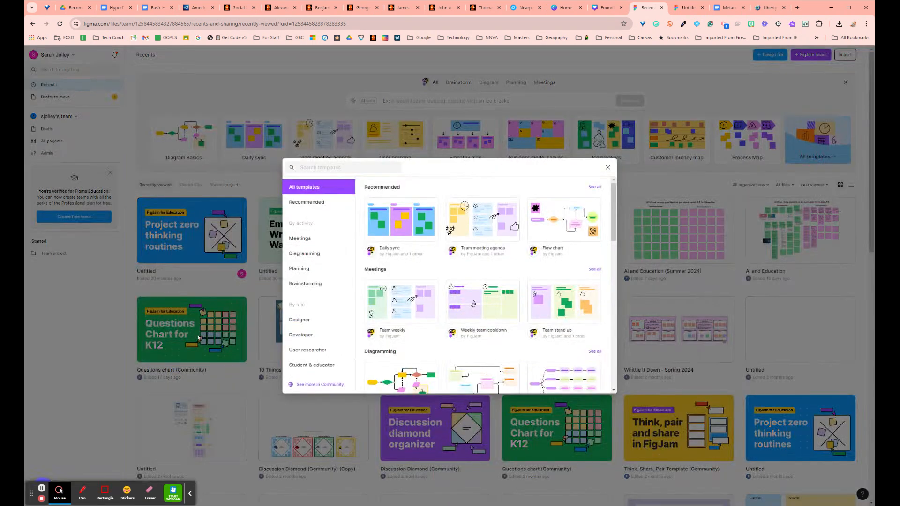
pyautogui.click(312, 365)
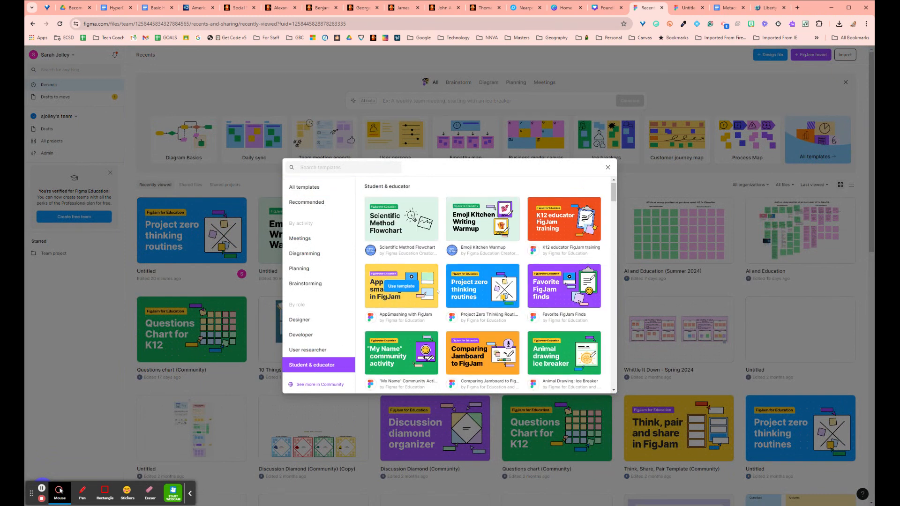
pyautogui.scroll(-10, 437, 291)
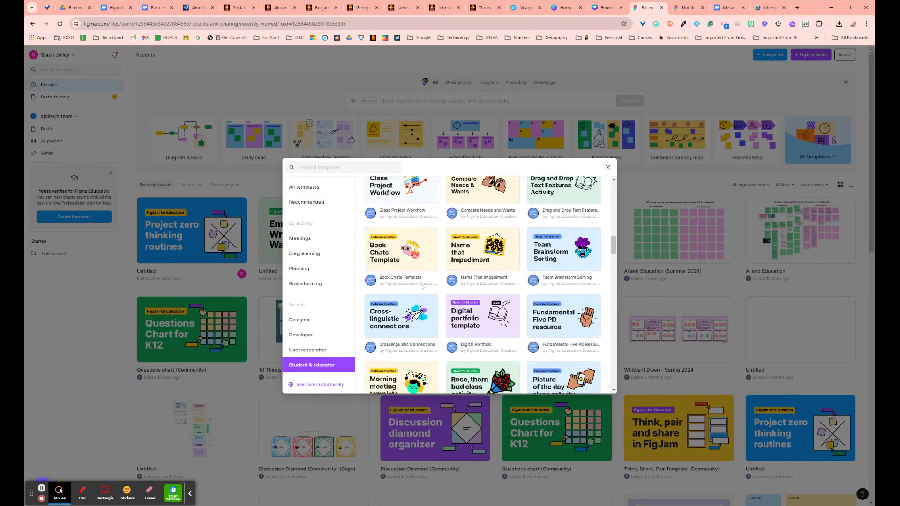
pyautogui.scroll(10, 422, 287)
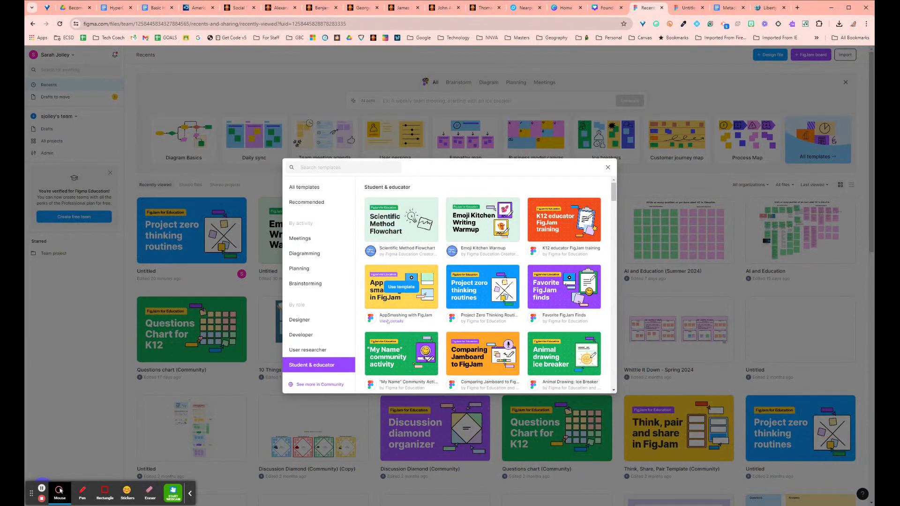
# View the details of the AppSmashing with FigJam template and browse the resources on its creator's Figma for Education profile.
pyautogui.click(391, 322)
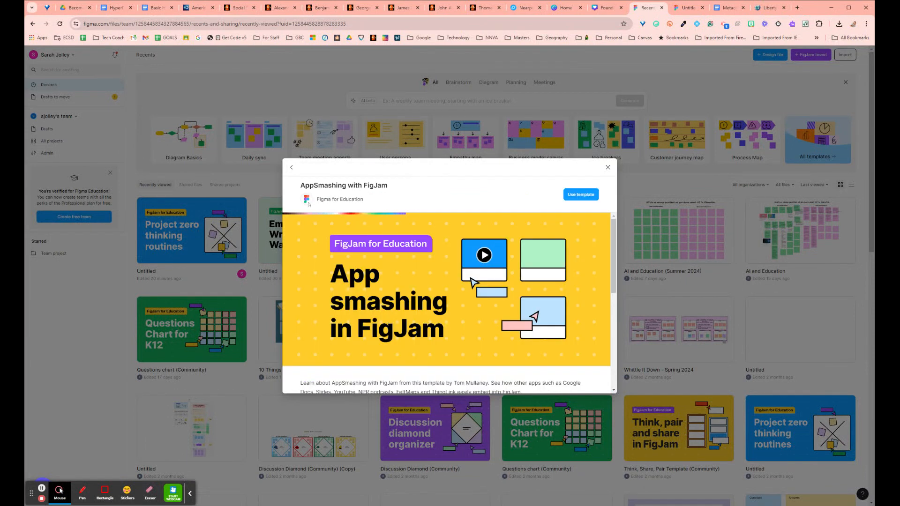
pyautogui.click(338, 200)
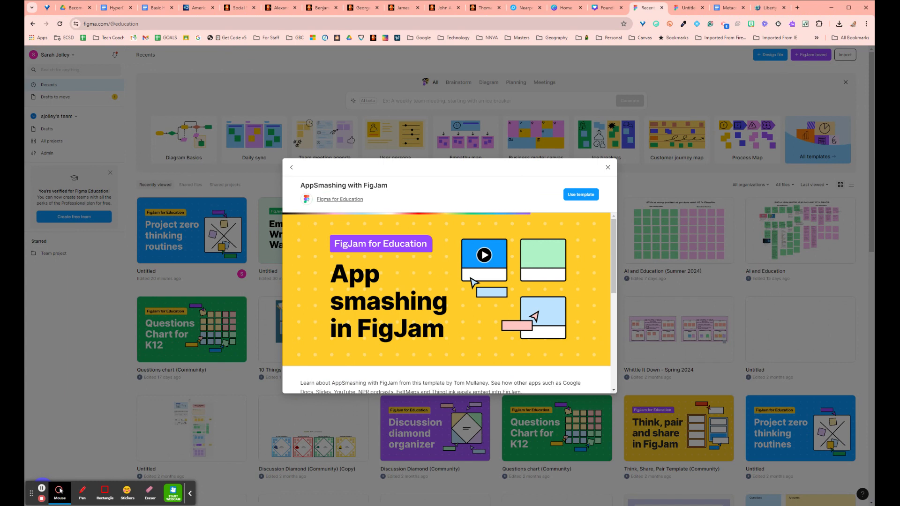
pyautogui.click(331, 200)
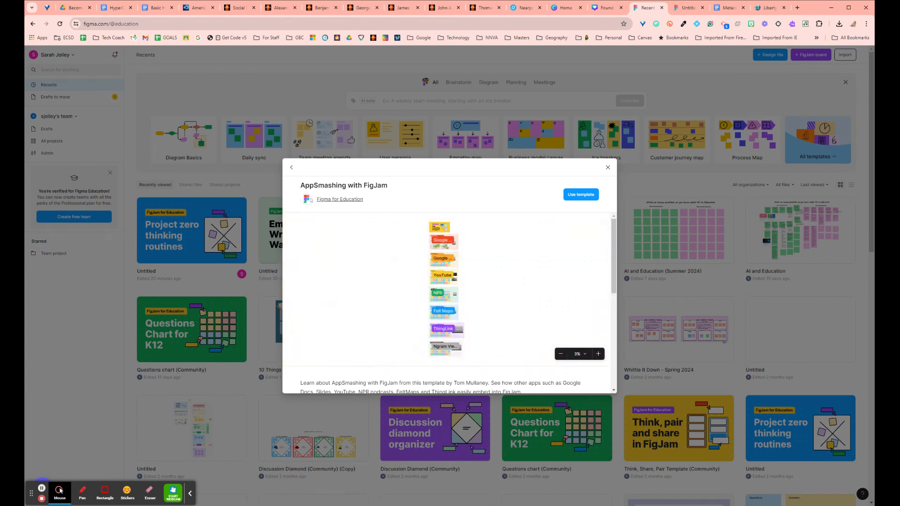
pyautogui.click(324, 199)
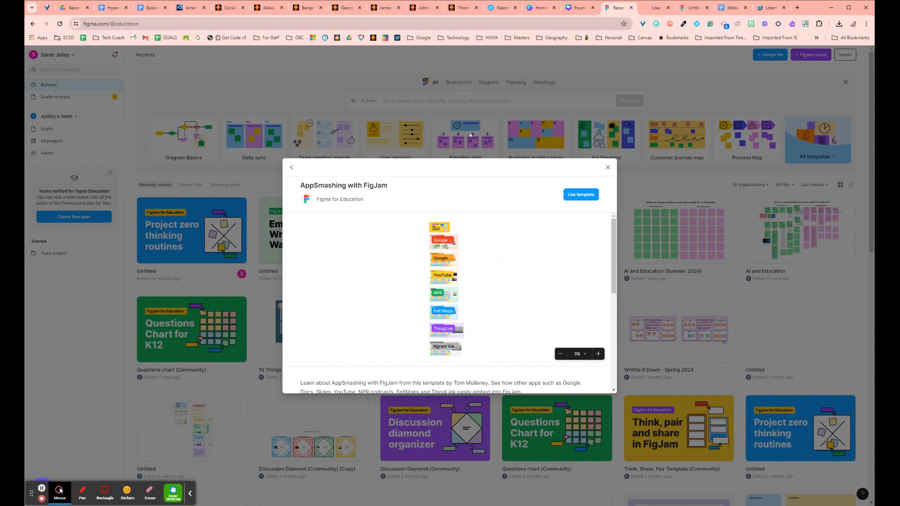
pyautogui.click(656, 10)
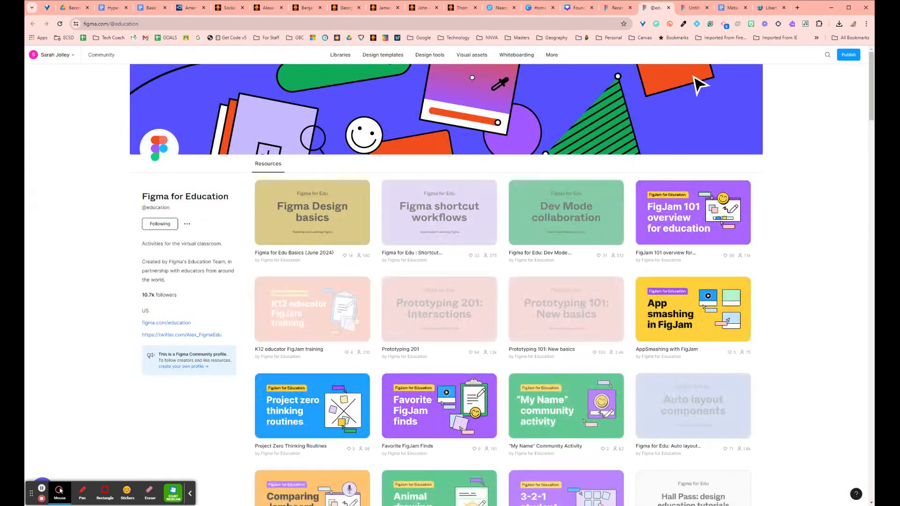
pyautogui.scroll(-12, 473, 347)
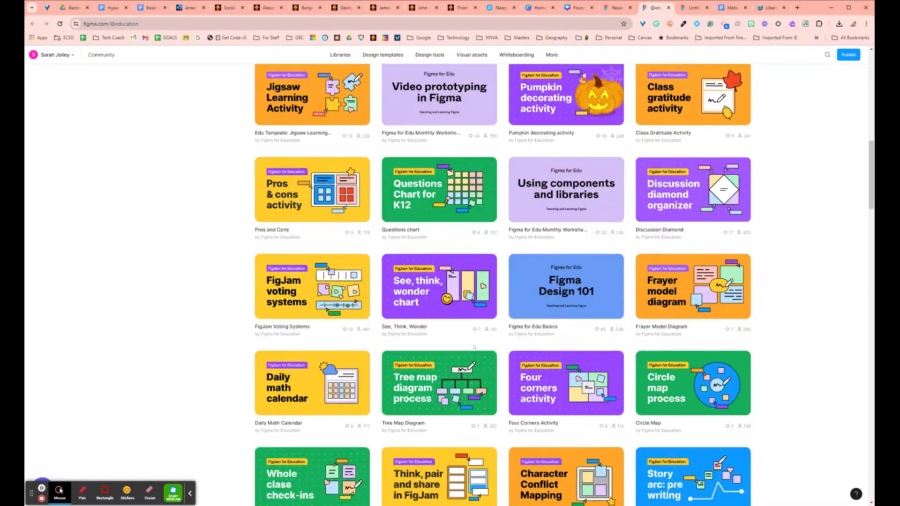
pyautogui.scroll(-20, 473, 347)
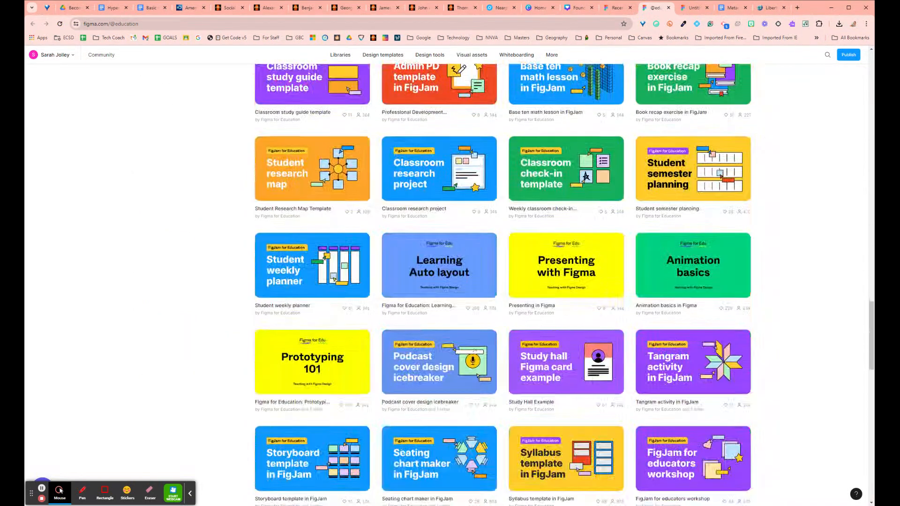
pyautogui.scroll(-15, 473, 351)
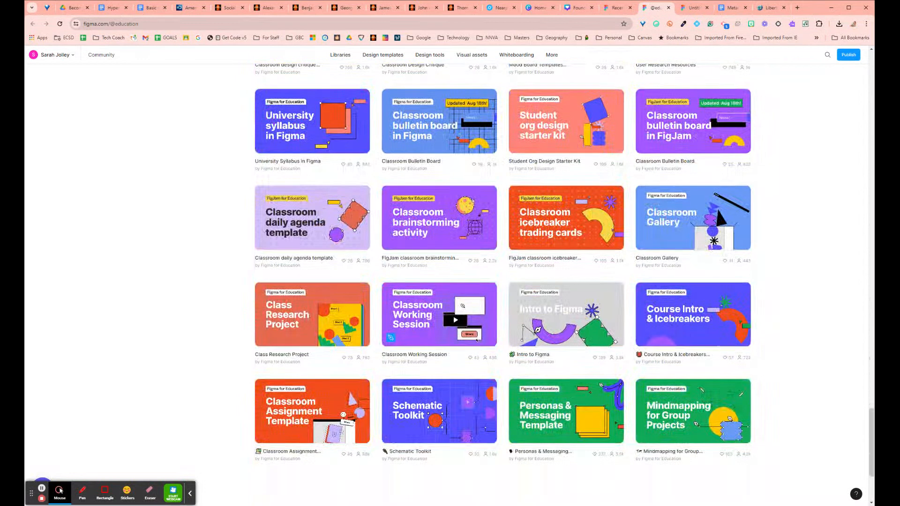
# Switch to the Compass Points FigJam board and examine its instructions, linked Project Zero page, template and student sections.
pyautogui.click(680, 8)
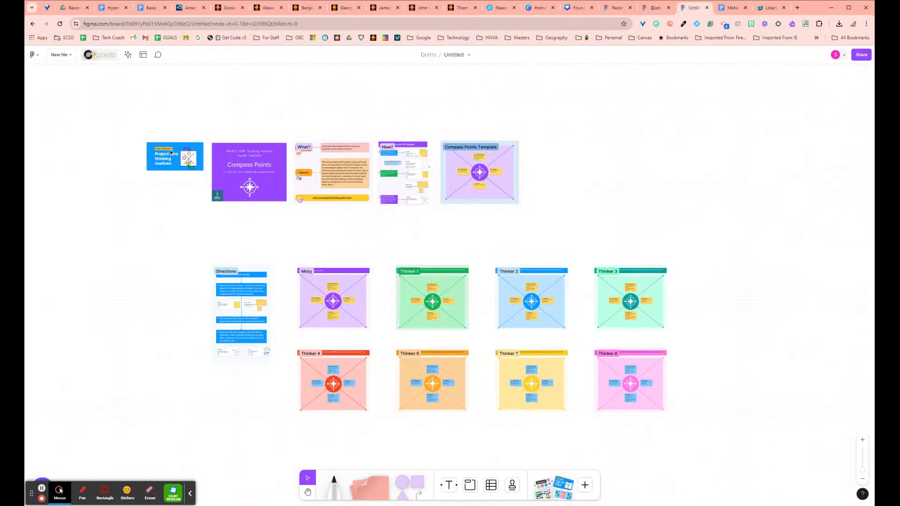
pyautogui.scroll(10, 197, 203)
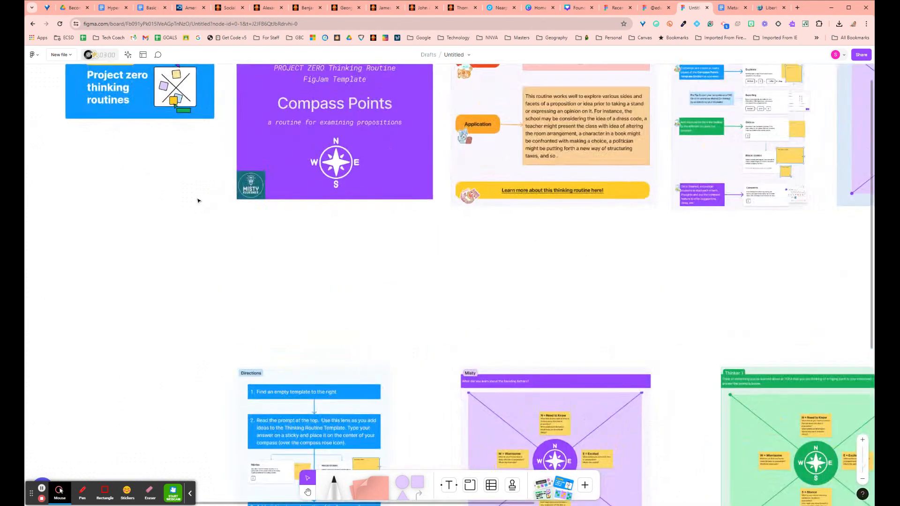
pyautogui.moveTo(197, 207); pyautogui.dragTo(44, 308)
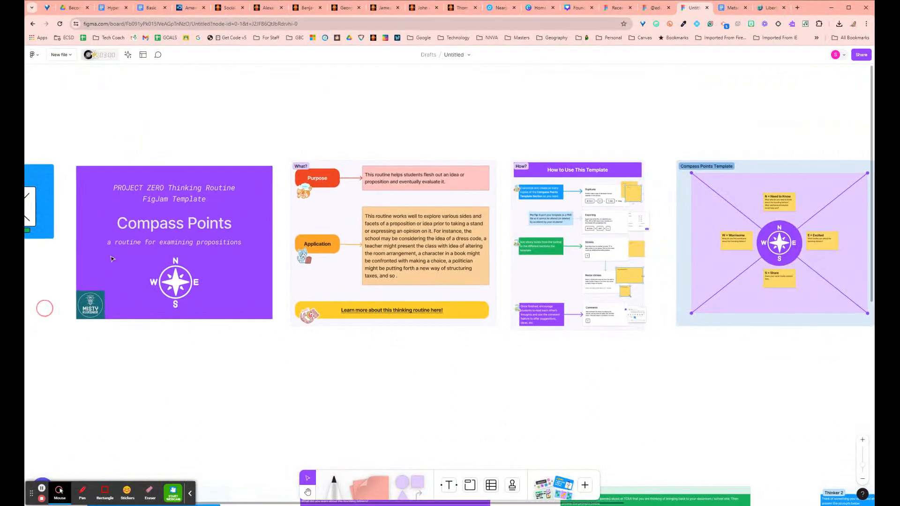
pyautogui.click(408, 310)
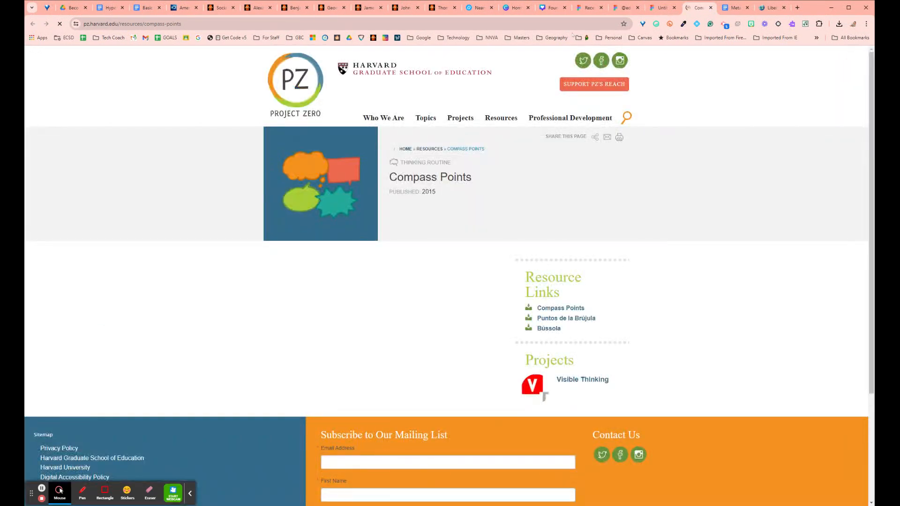
pyautogui.click(710, 7)
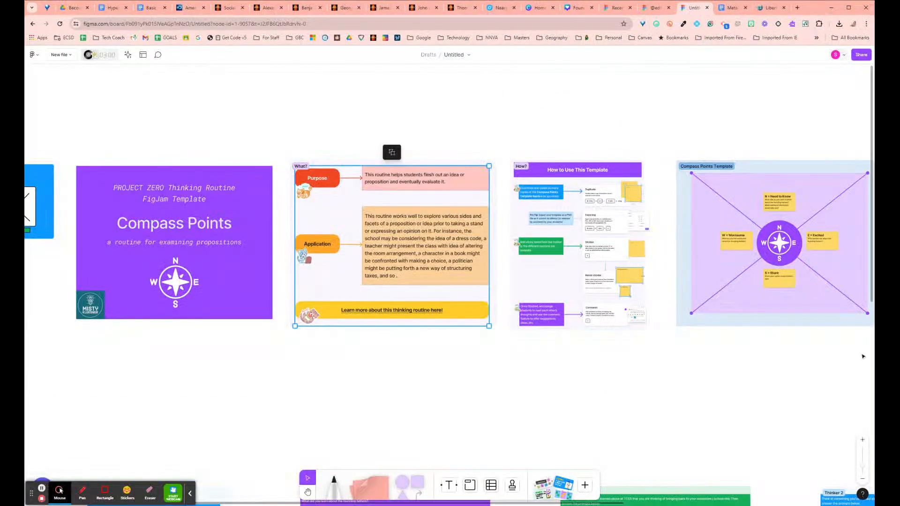
pyautogui.moveTo(815, 358); pyautogui.dragTo(522, 359)
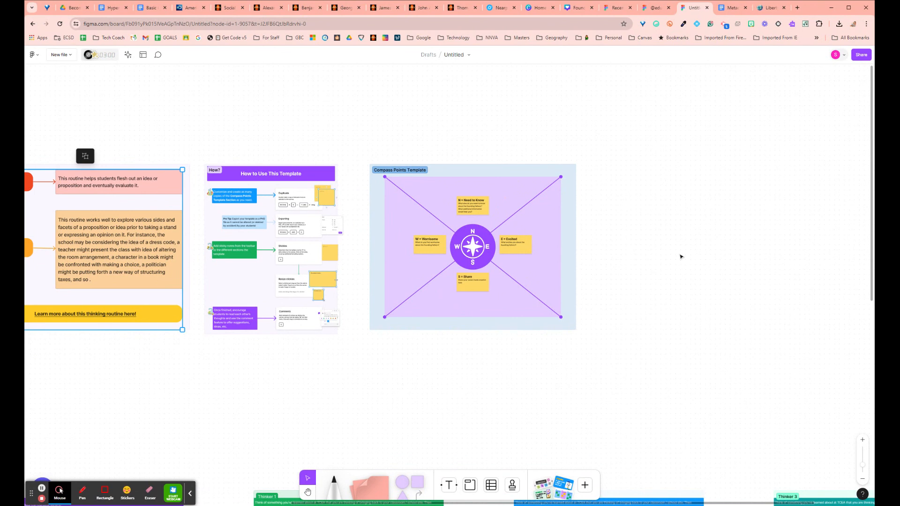
pyautogui.scroll(3, 680, 255)
pyautogui.moveTo(605, 198); pyautogui.dragTo(738, 216)
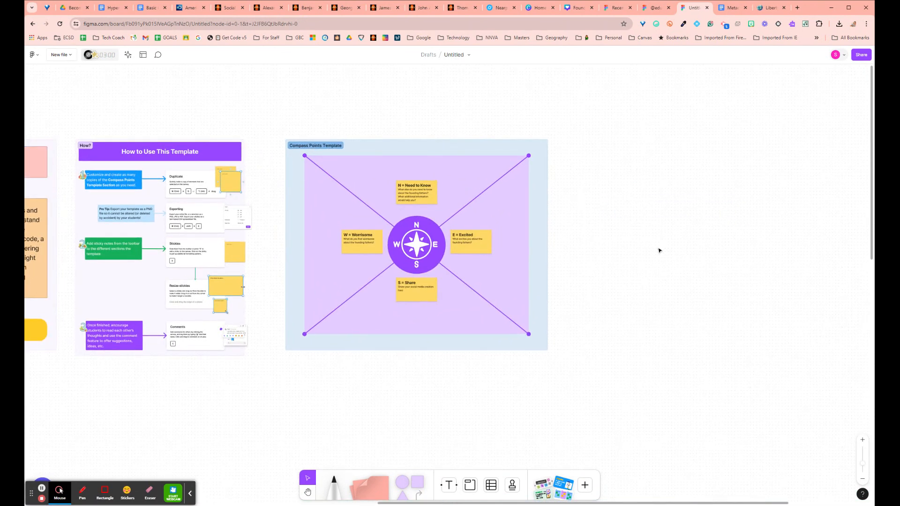
pyautogui.scroll(-6, 638, 284)
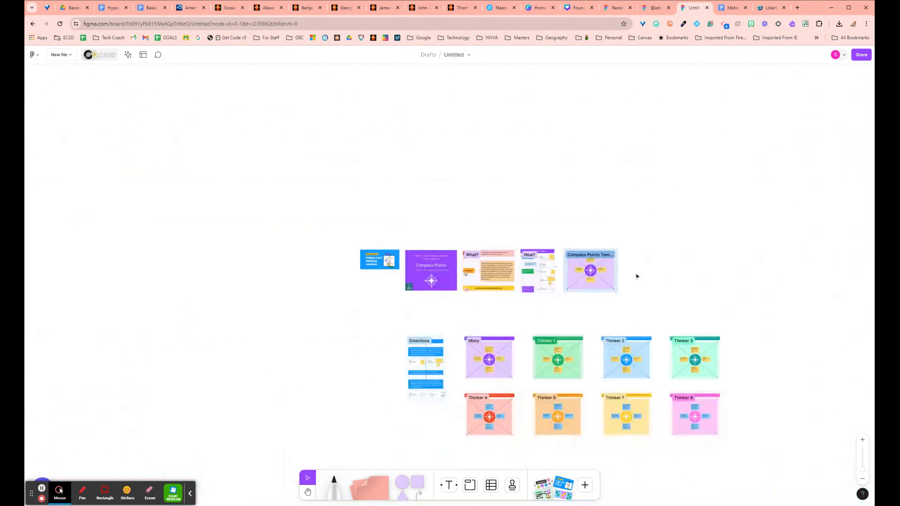
pyautogui.moveTo(737, 295); pyautogui.dragTo(735, 139)
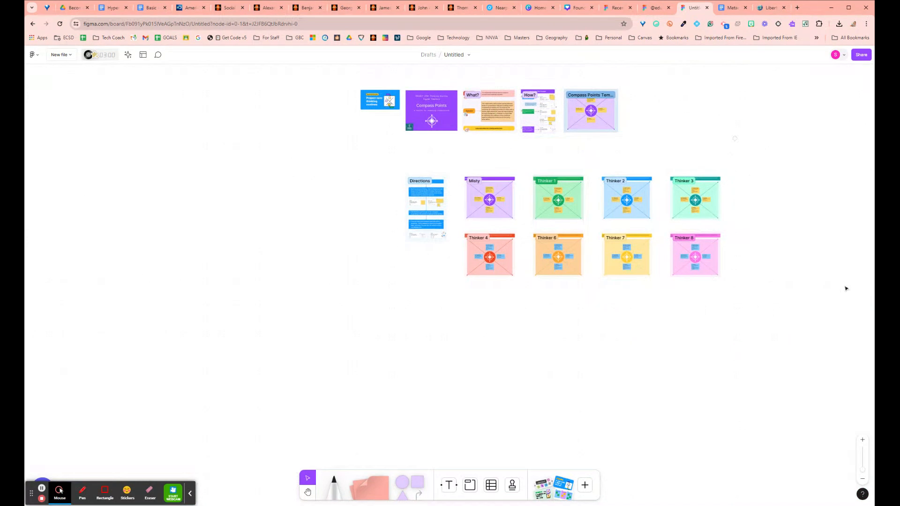
# Duplicate the block of eight coloured student compass sections twice, placing the copies in rows directly below the originals.
pyautogui.moveTo(803, 312); pyautogui.dragTo(459, 160)
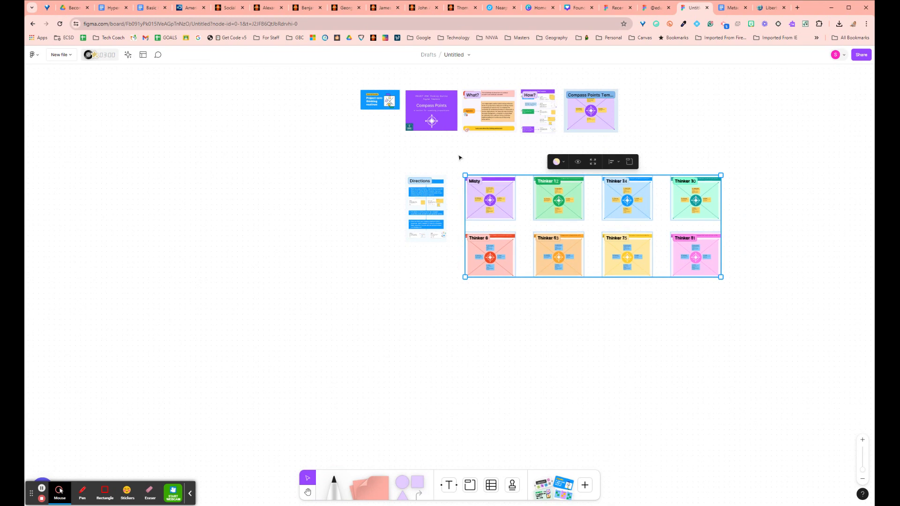
pyautogui.moveTo(568, 190); pyautogui.dragTo(576, 306)
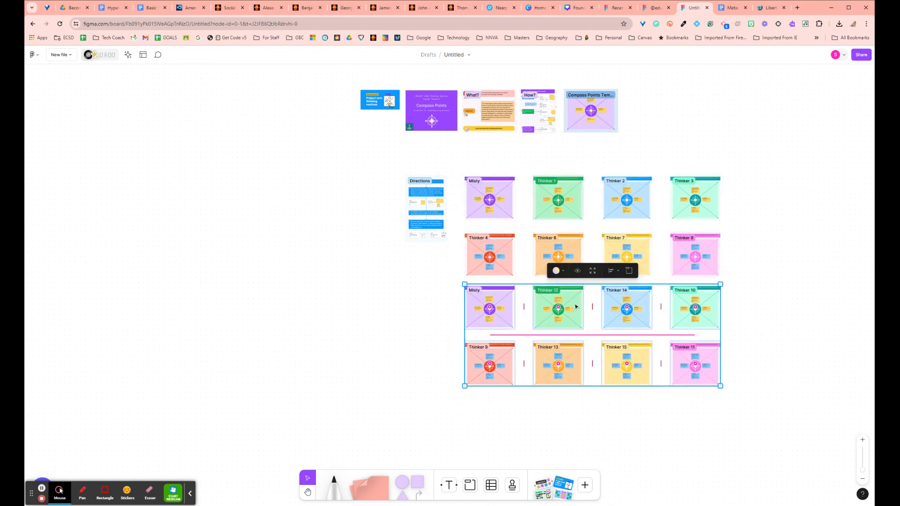
pyautogui.hotkey('ctrl', 'd')
pyautogui.scroll(-3, 609, 278)
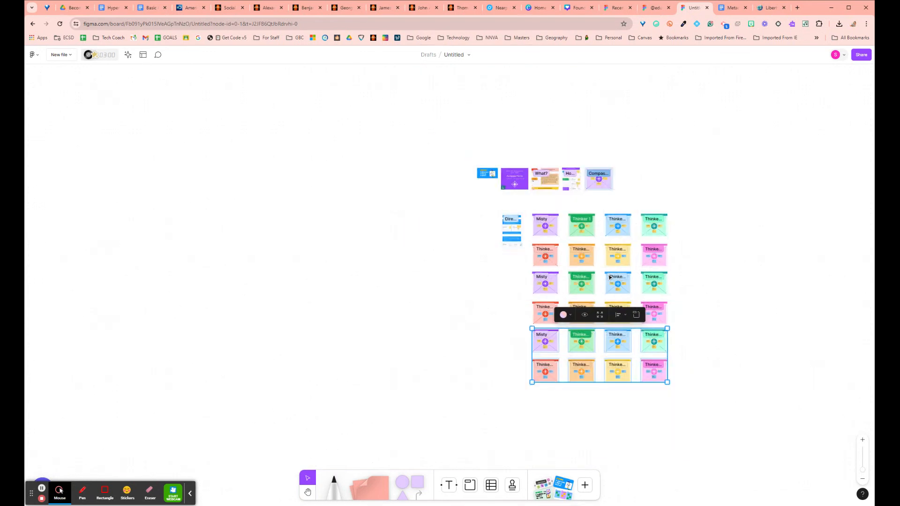
# Examine the duplicated student compass sections and the four sticky-note prompts in the Compass Points Template section.
pyautogui.scroll(3, 609, 277)
pyautogui.click(784, 341)
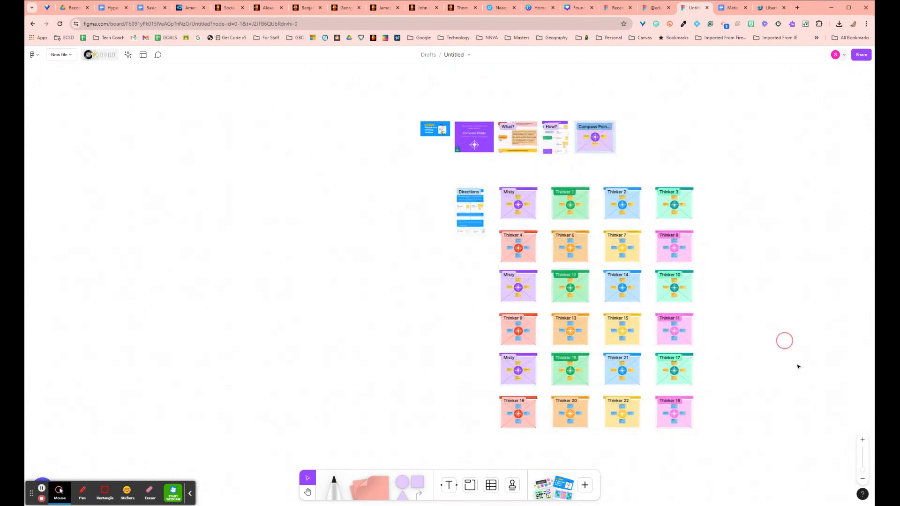
pyautogui.scroll(5, 692, 172)
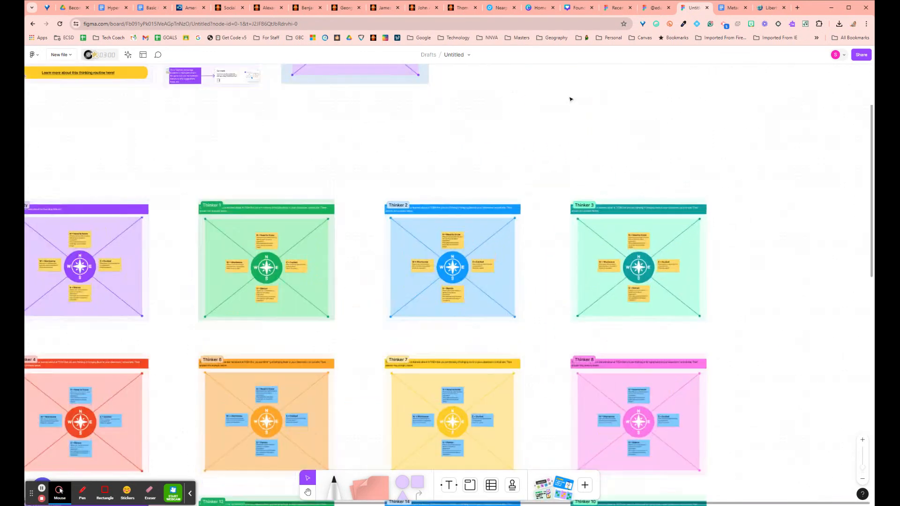
pyautogui.moveTo(551, 92); pyautogui.dragTo(648, 189)
pyautogui.moveTo(445, 97); pyautogui.dragTo(671, 283)
pyautogui.scroll(4, 671, 283)
pyautogui.moveTo(657, 169); pyautogui.dragTo(763, 353)
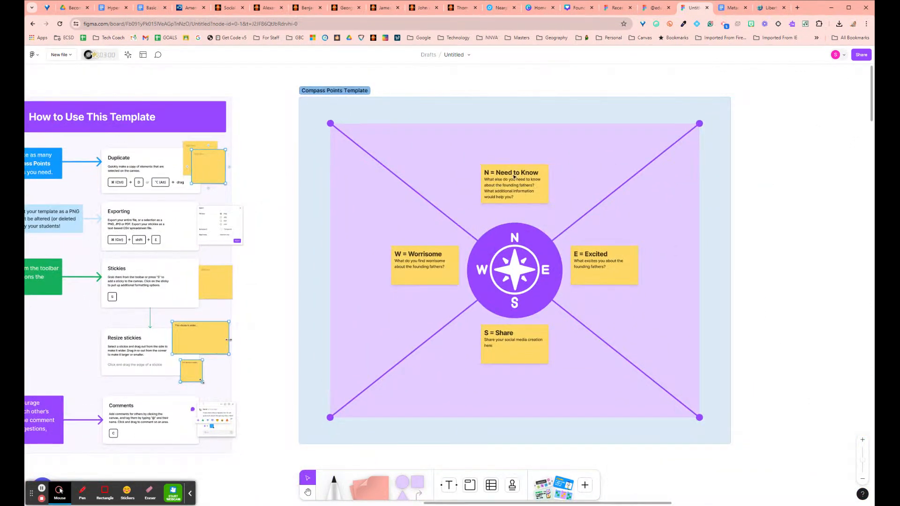
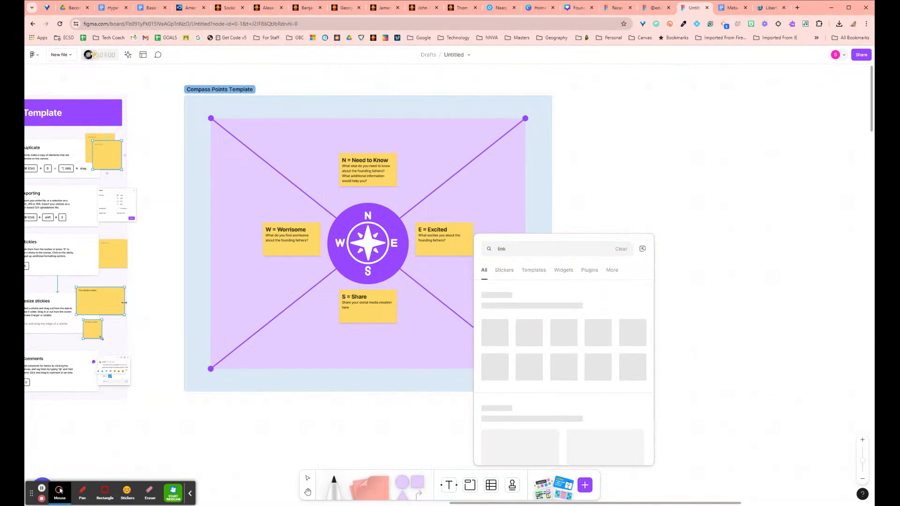
# Embed the copied Founding Fathers design link on the board with the Links tool and load its preview.
pyautogui.press('Escape')
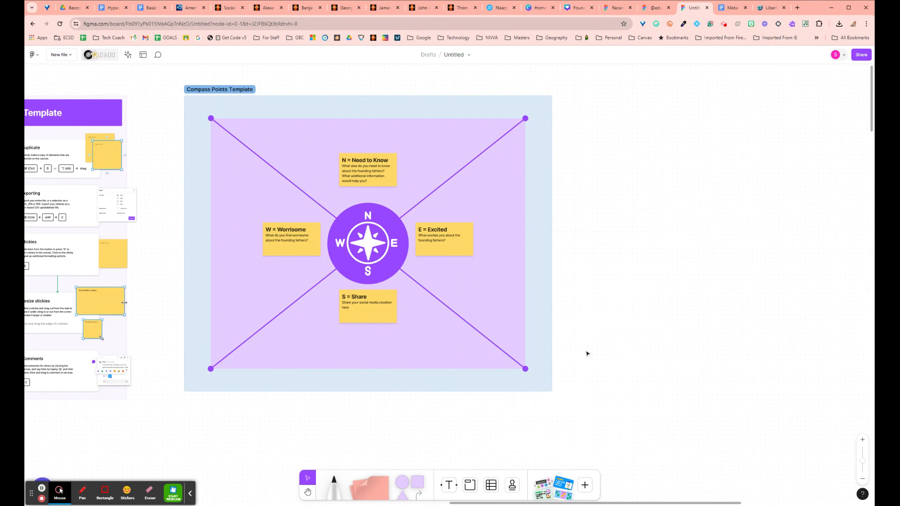
pyautogui.click(585, 486)
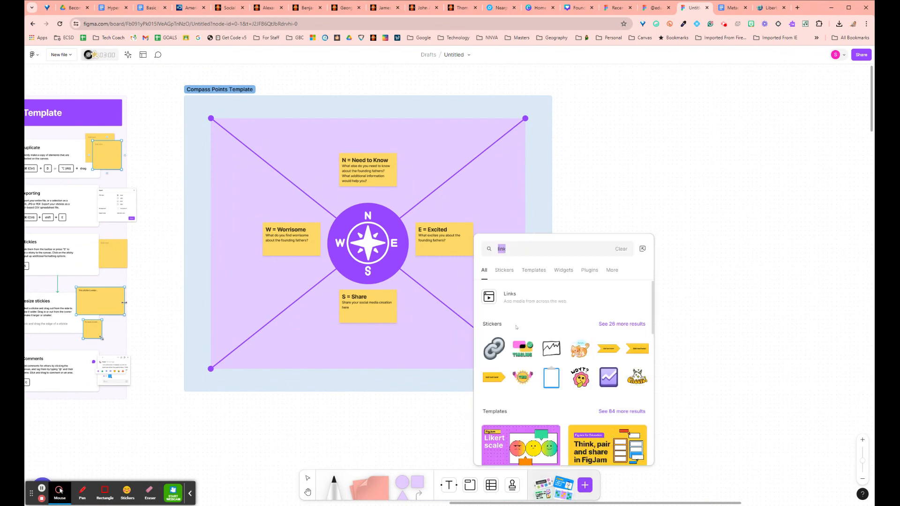
pyautogui.click(507, 297)
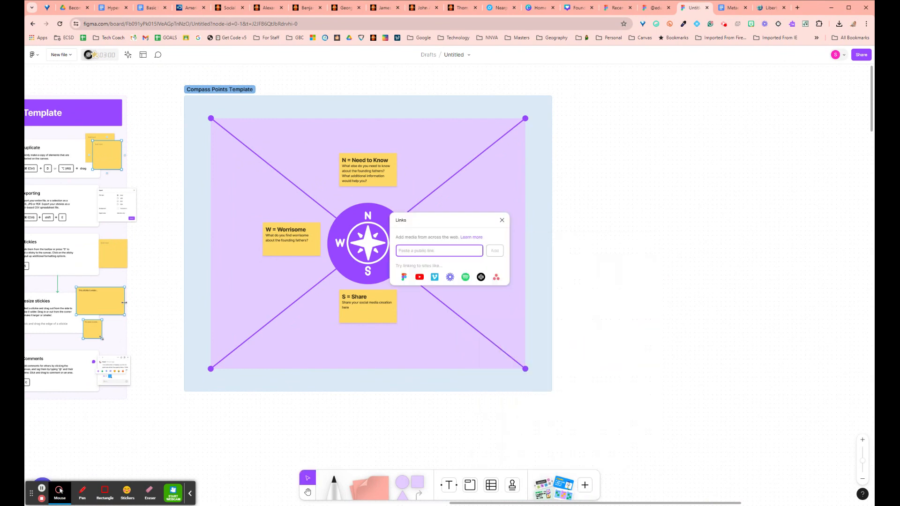
pyautogui.hotkey('ctrl', 'v')
pyautogui.click(492, 251)
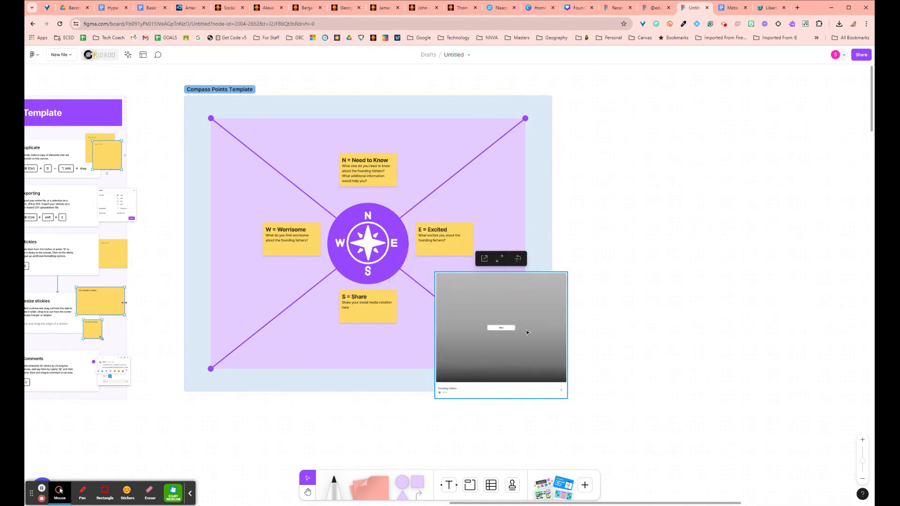
pyautogui.click(500, 327)
pyautogui.click(434, 362)
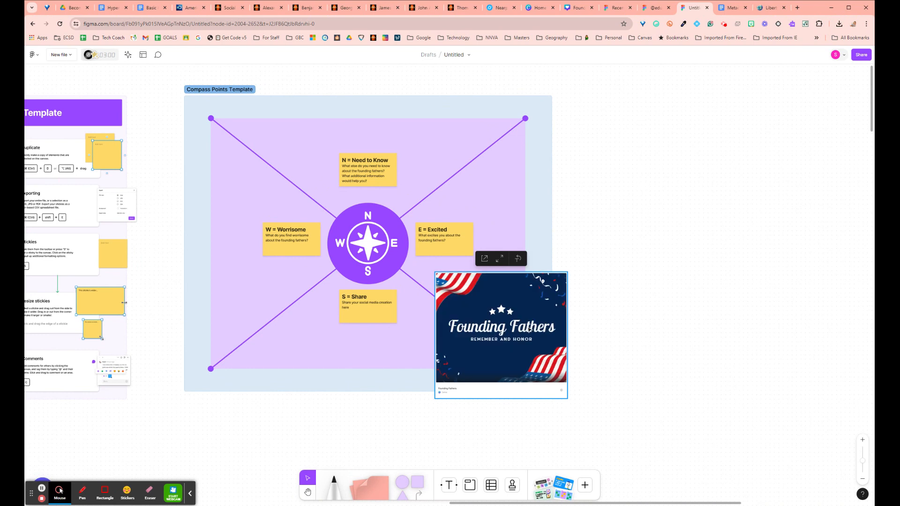
# Move the Founding Fathers embed over the S = Share sticky note in the Compass Points Template.
pyautogui.click(324, 432)
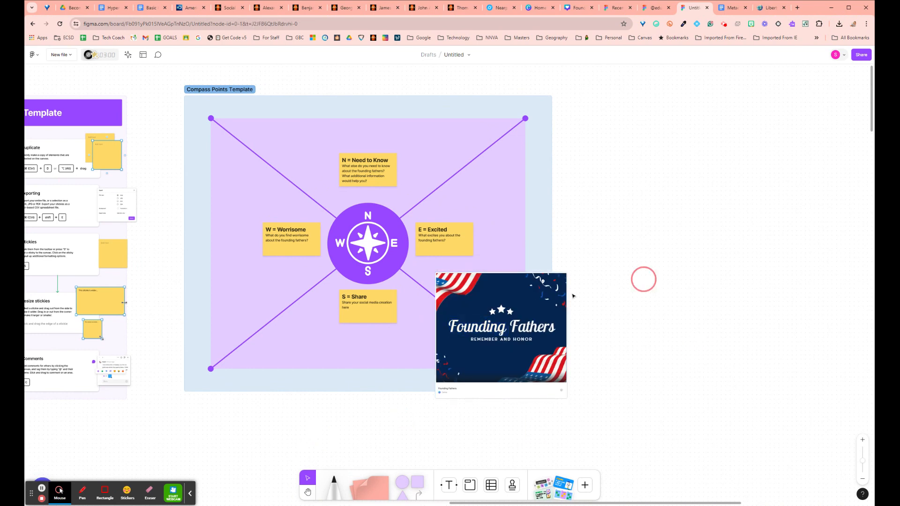
pyautogui.moveTo(556, 296); pyautogui.dragTo(420, 315)
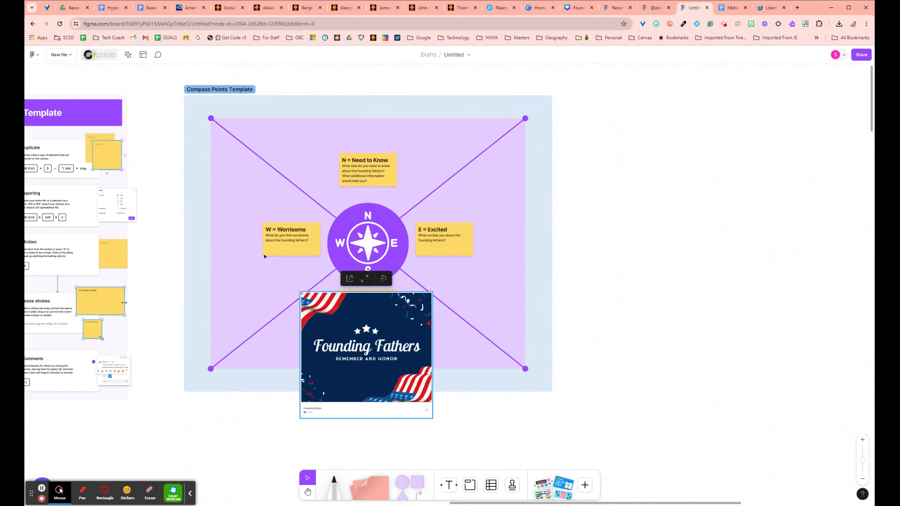
pyautogui.moveTo(271, 269); pyautogui.dragTo(583, 71)
pyautogui.moveTo(464, 337); pyautogui.dragTo(407, 95)
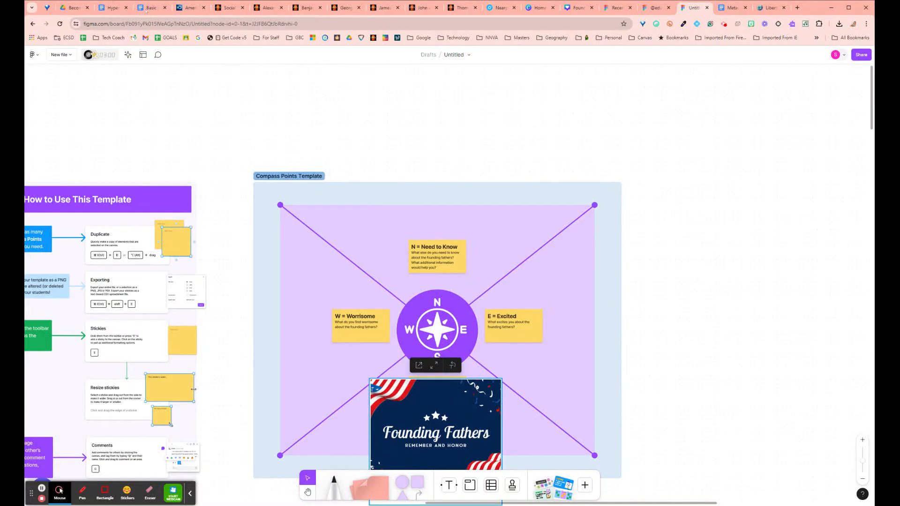
# In the board's share settings, allow anyone to edit the file.
pyautogui.click(857, 56)
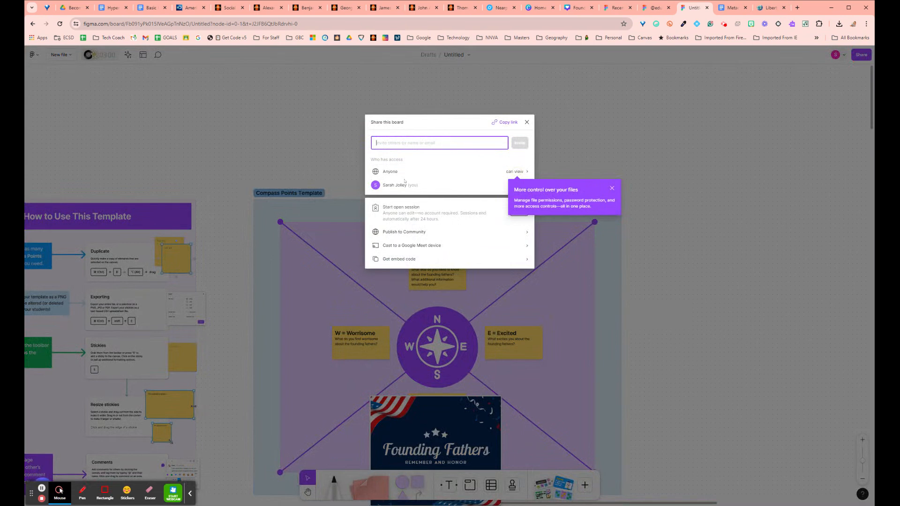
pyautogui.click(520, 172)
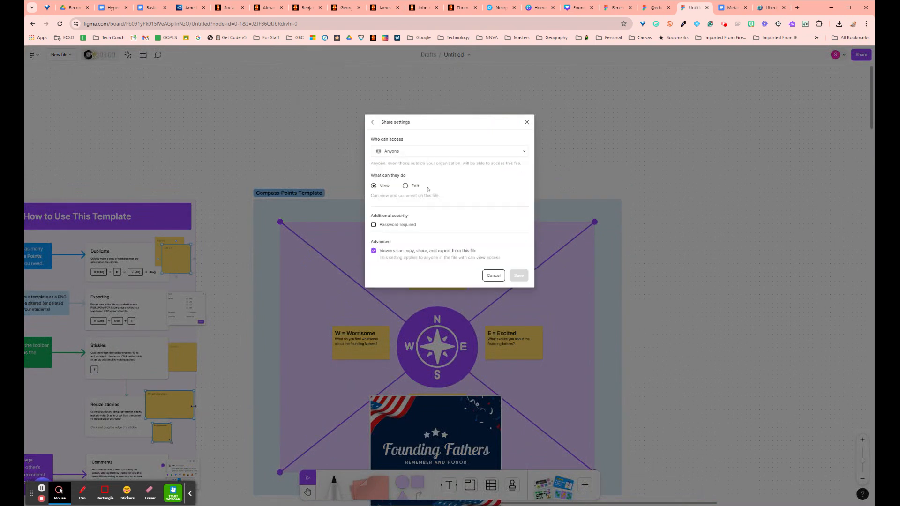
pyautogui.click(405, 186)
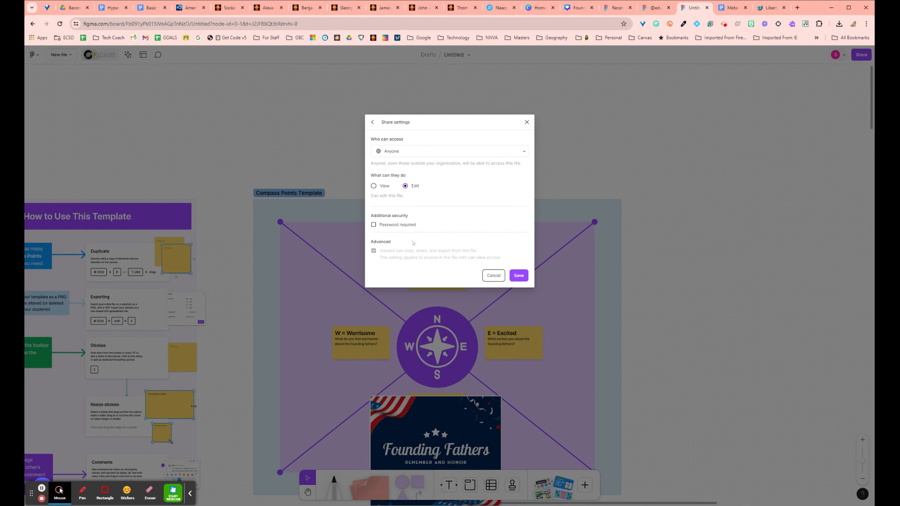
pyautogui.click(387, 226)
pyautogui.click(399, 240)
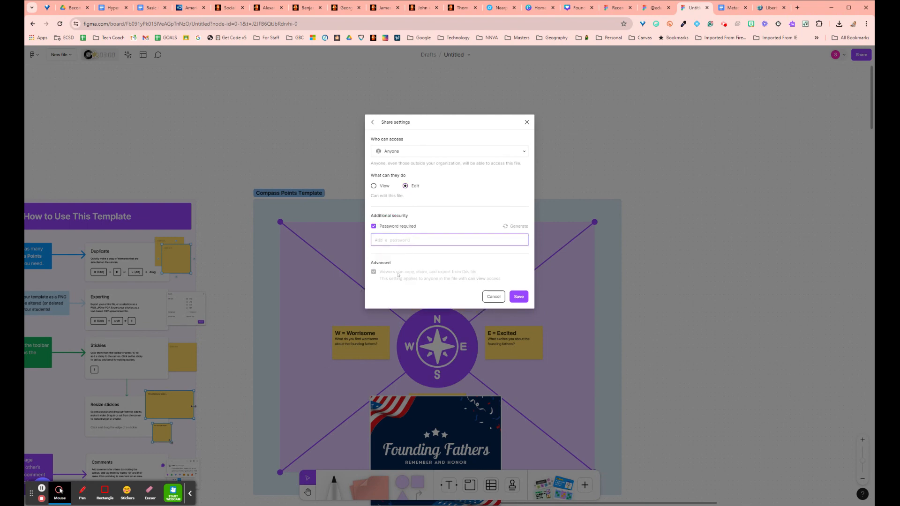
pyautogui.click(373, 226)
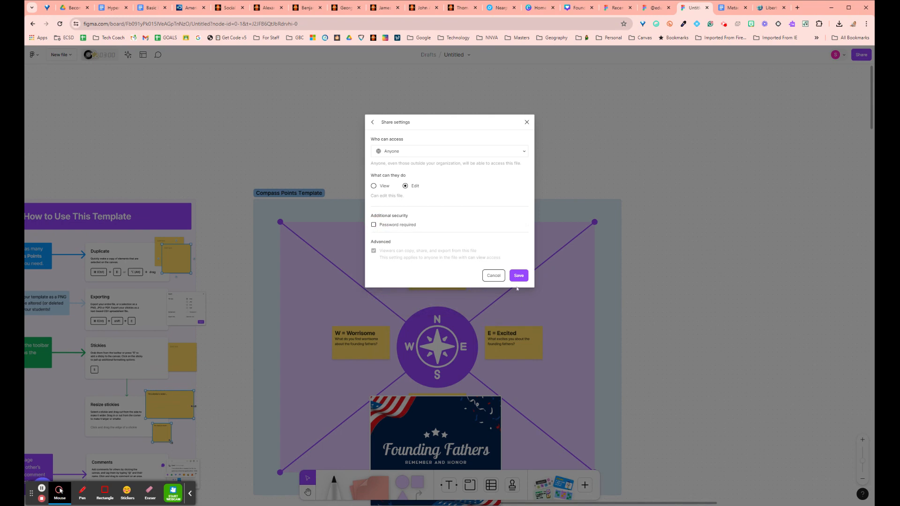
# Save the board's share settings and copy its link.
pyautogui.click(518, 275)
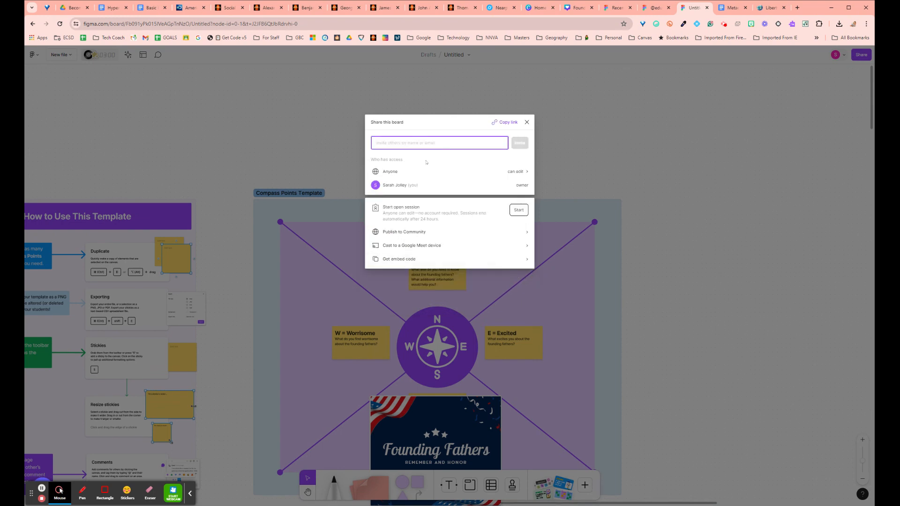
pyautogui.click(506, 124)
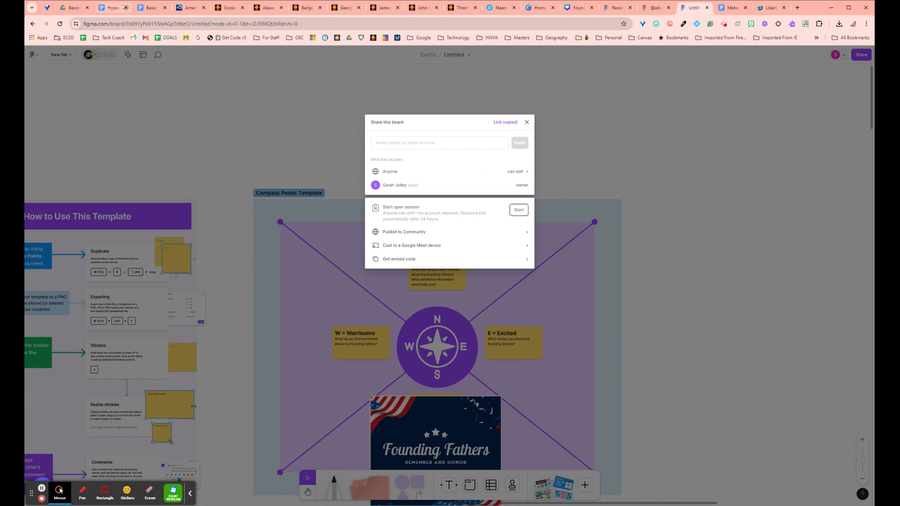
# Switch to the Basic HyperDoc Lesson Plan Template and link CLICK HERE in the Share section to the copied board address.
pyautogui.click(151, 7)
pyautogui.moveTo(431, 253); pyautogui.dragTo(392, 255)
pyautogui.click(360, 78)
pyautogui.hotkey('ctrl', 'v')
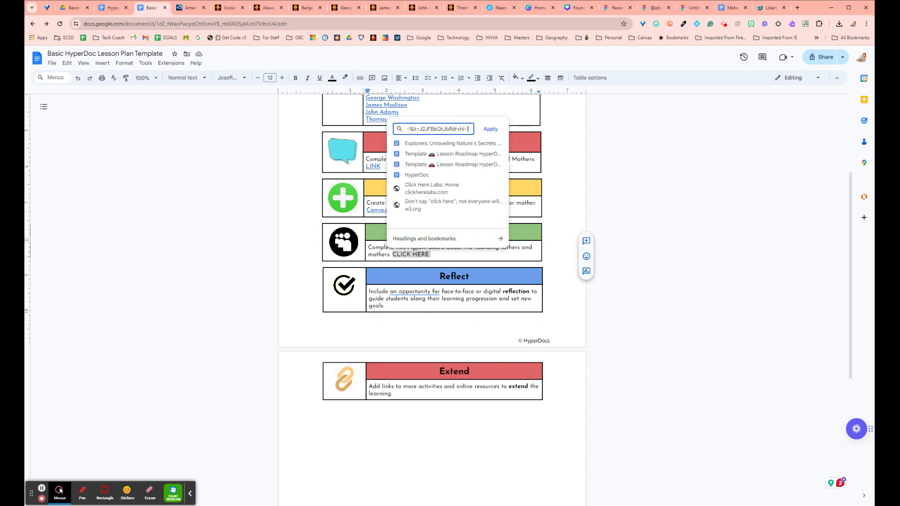
pyautogui.press('Return')
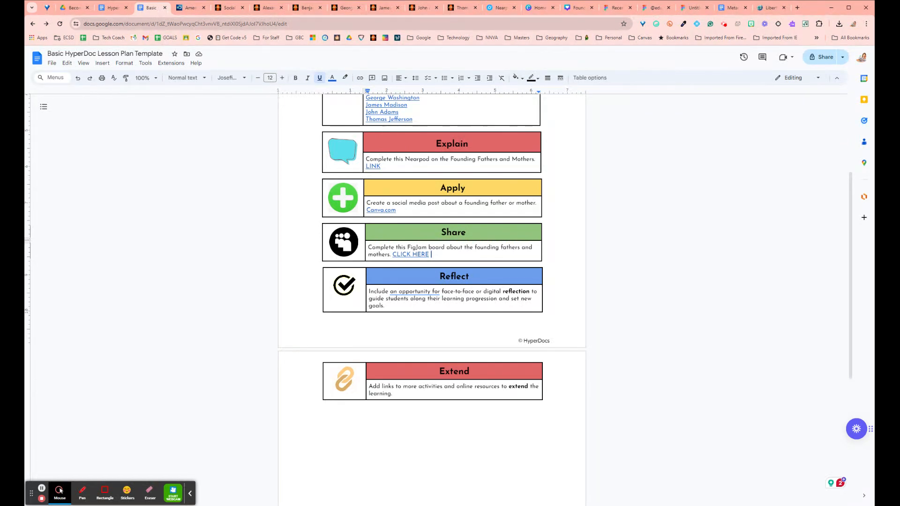
# Replace the Reflect section's placeholder text with "Go to this Google Form to reflect on your learning. CLICK HERE".
pyautogui.tripleClick(388, 302)
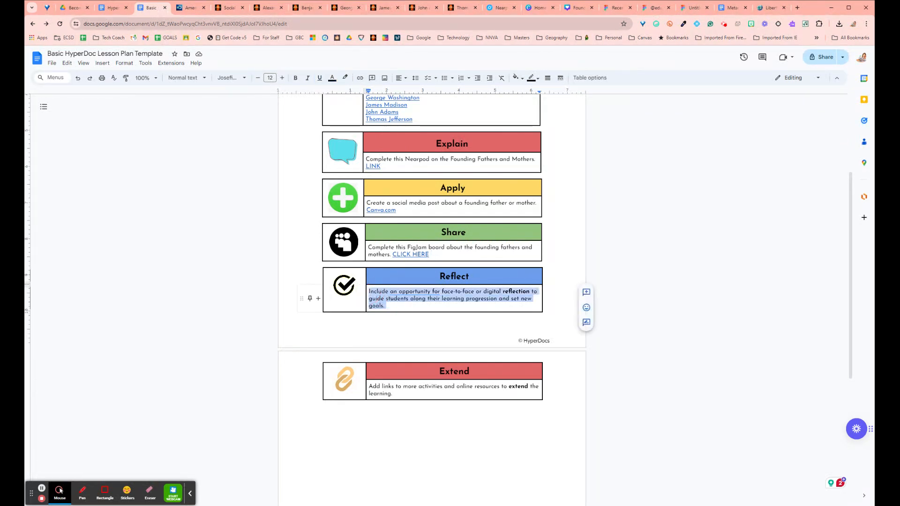
pyautogui.write('Go to this')
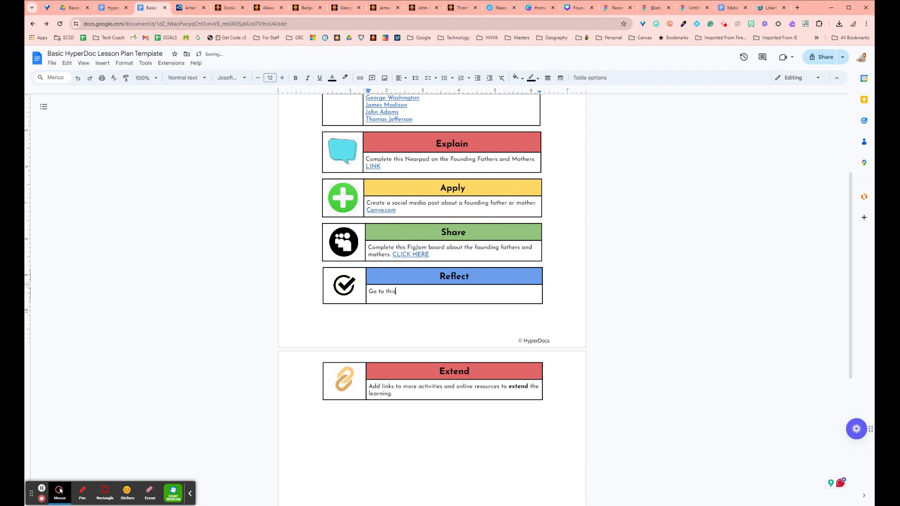
pyautogui.write(' Google Form to reflect on your learning')
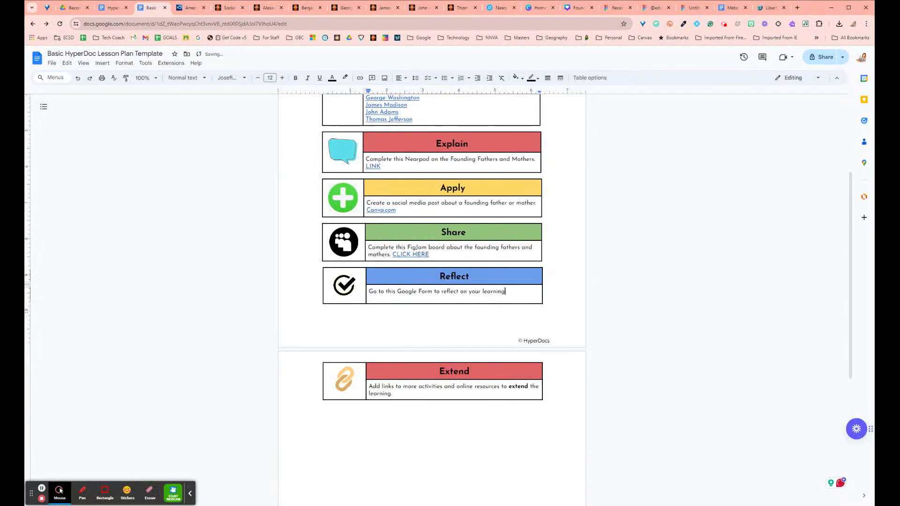
pyautogui.write('. CLICK HERE')
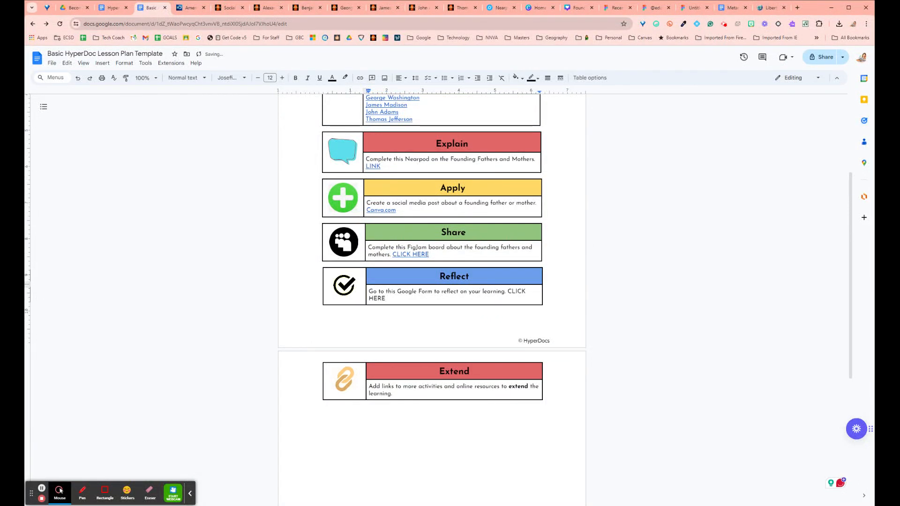
# Switch to the MetacognitionToolbox document and make a copy of its Sailboat reflection form.
pyautogui.click(731, 8)
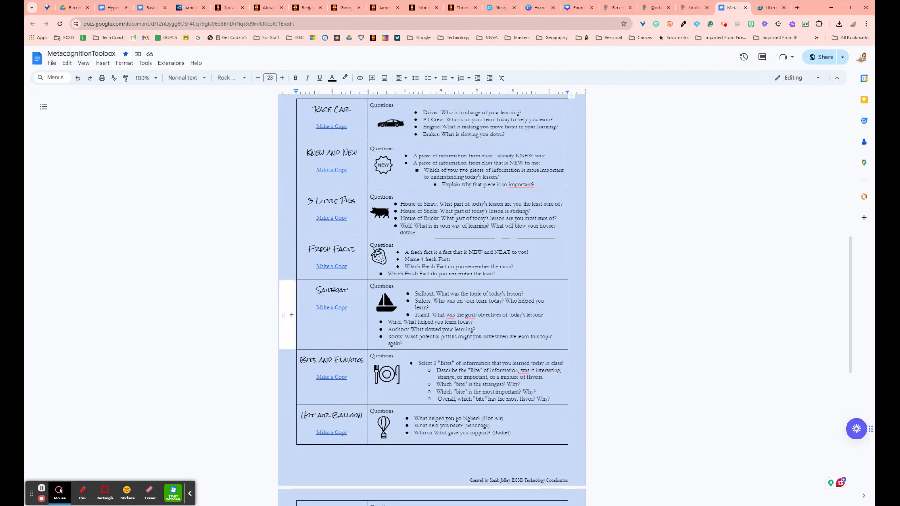
pyautogui.click(331, 308)
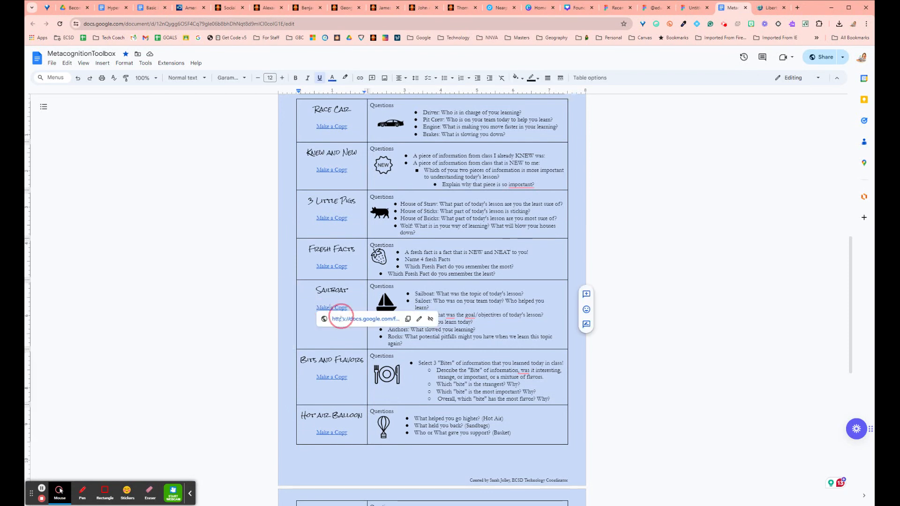
pyautogui.click(337, 315)
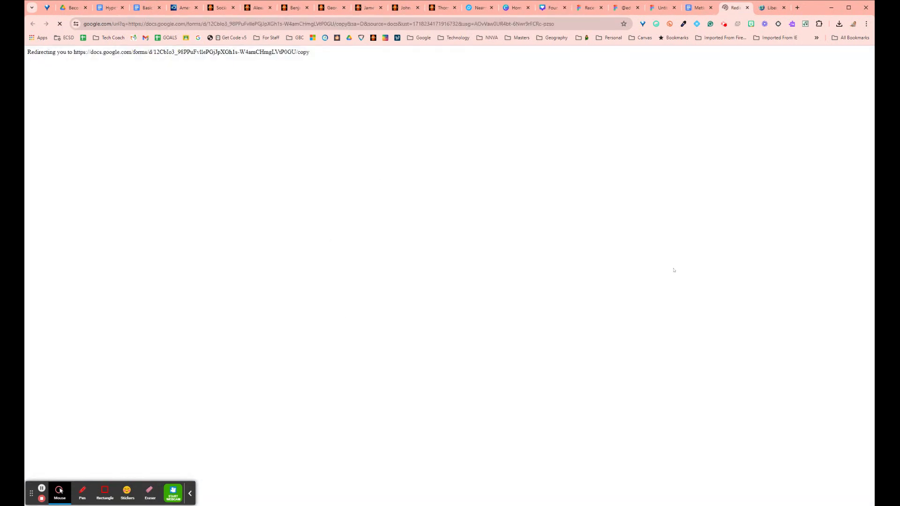
pyautogui.click(334, 175)
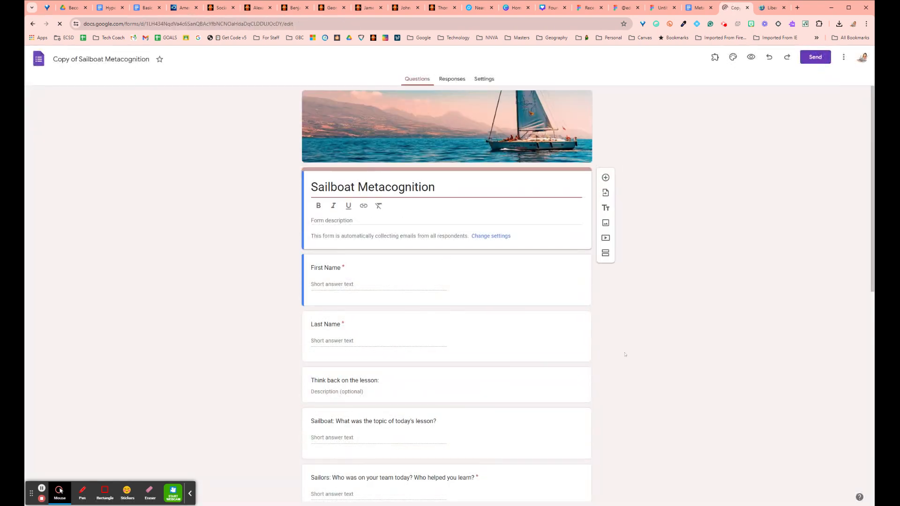
# Delete the disclaimer block at the end of the copied Sailboat Metacognition form and review the remaining questions.
pyautogui.scroll(-8, 620, 347)
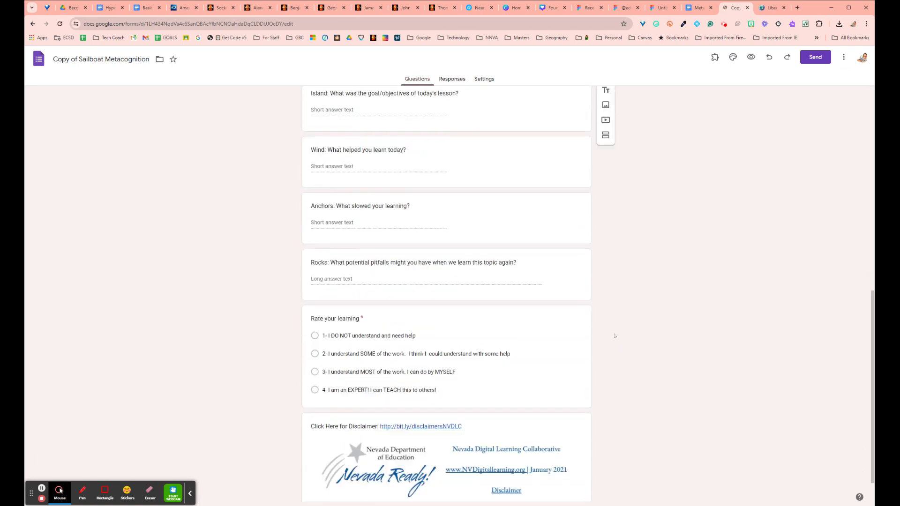
pyautogui.scroll(-2, 614, 337)
pyautogui.click(562, 397)
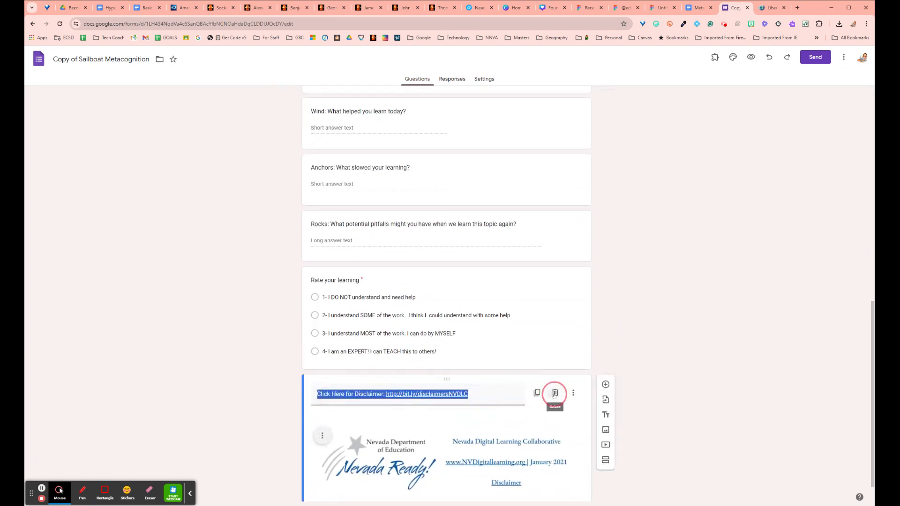
pyautogui.click(561, 397)
pyautogui.scroll(5, 656, 266)
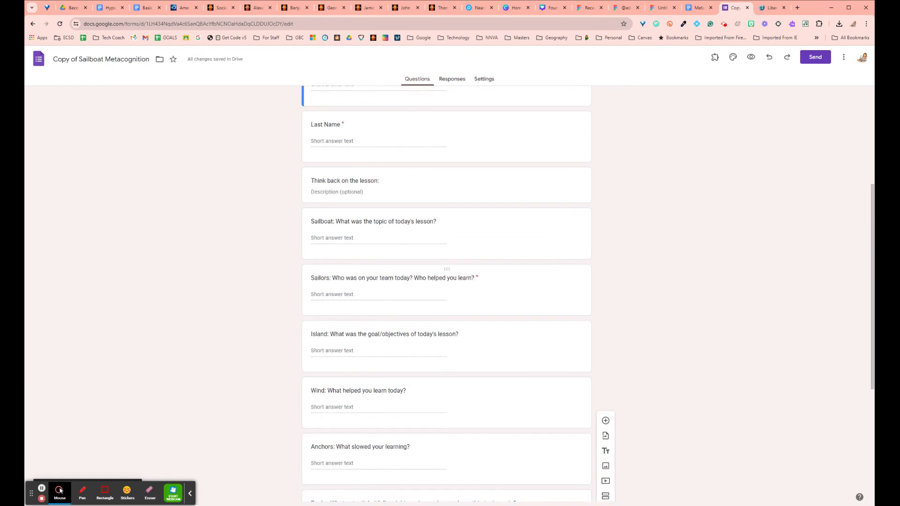
pyautogui.scroll(-2, 332, 255)
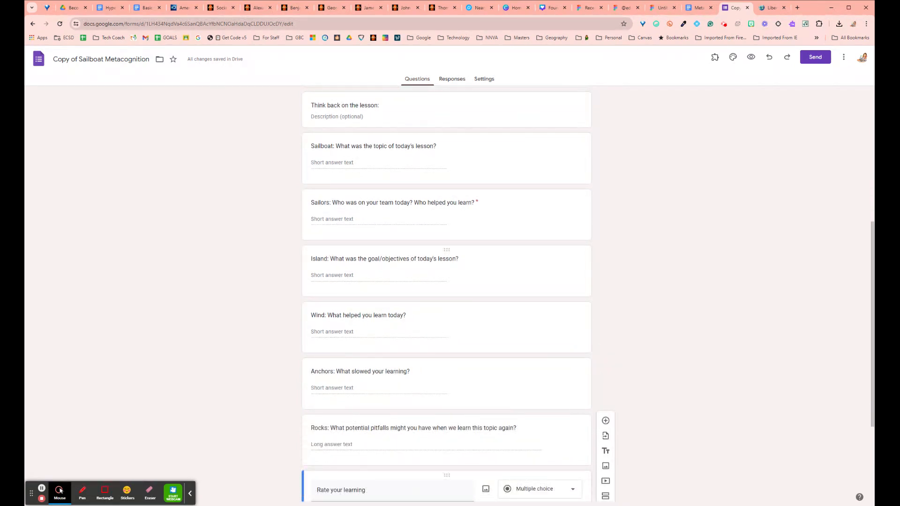
pyautogui.scroll(-2, 468, 259)
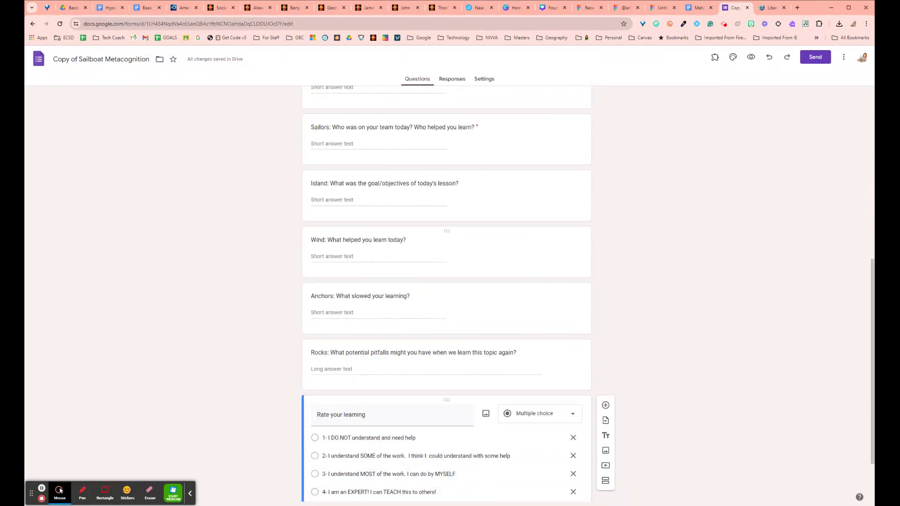
pyautogui.scroll(-1, 446, 290)
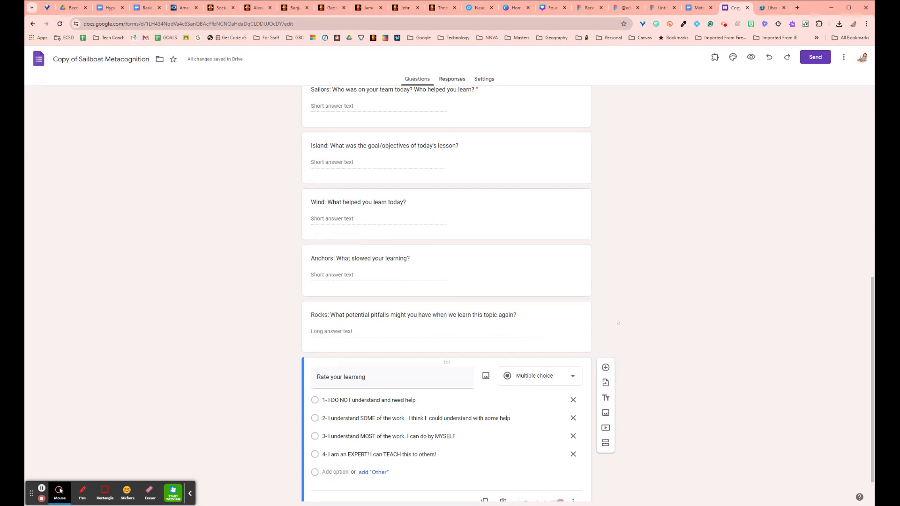
# Copy the shortened share link of the Copy of Sailboat Metacognition form and close the send dialog.
pyautogui.scroll(10, 617, 322)
pyautogui.click(816, 57)
pyautogui.click(420, 129)
pyautogui.click(351, 177)
pyautogui.click(545, 187)
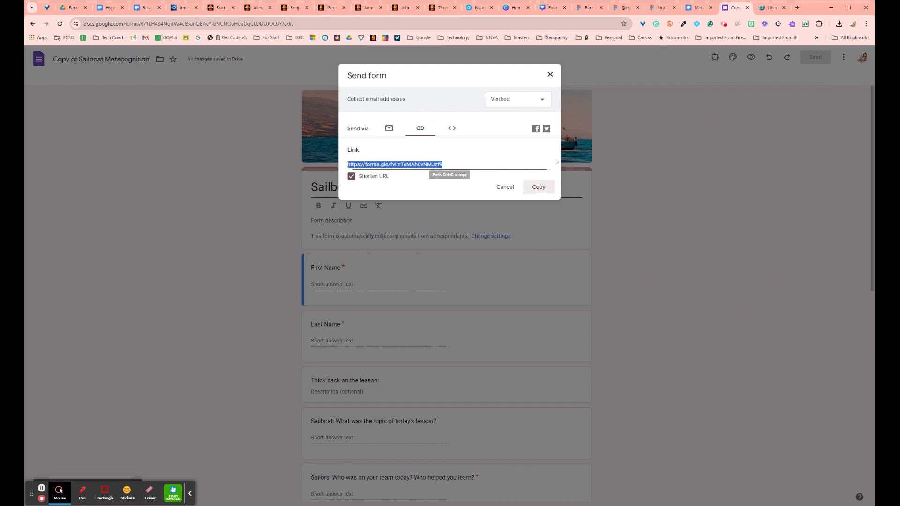
pyautogui.click(550, 74)
pyautogui.click(814, 55)
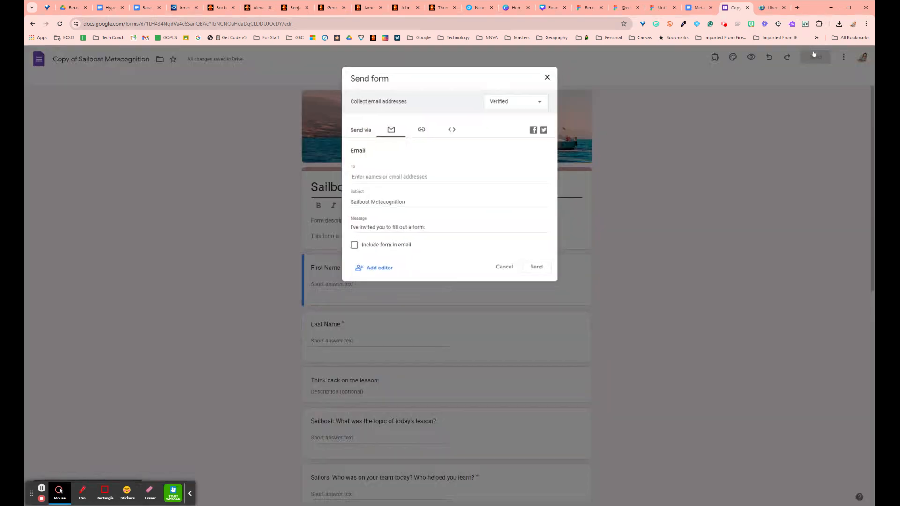
pyautogui.click(420, 128)
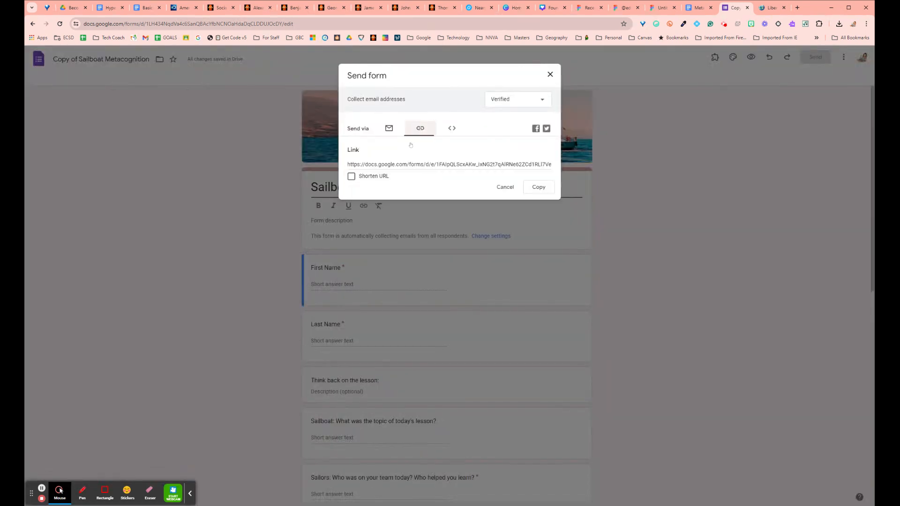
pyautogui.click(366, 180)
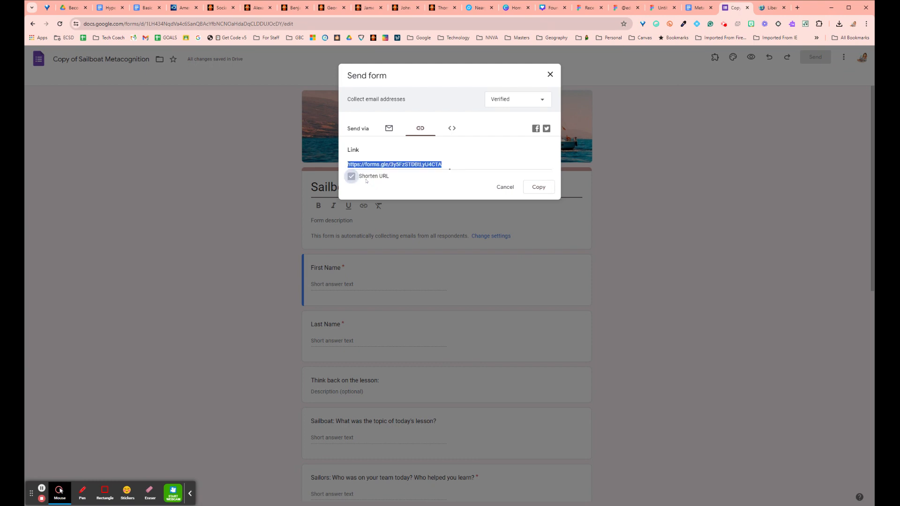
pyautogui.click(539, 188)
pyautogui.click(550, 75)
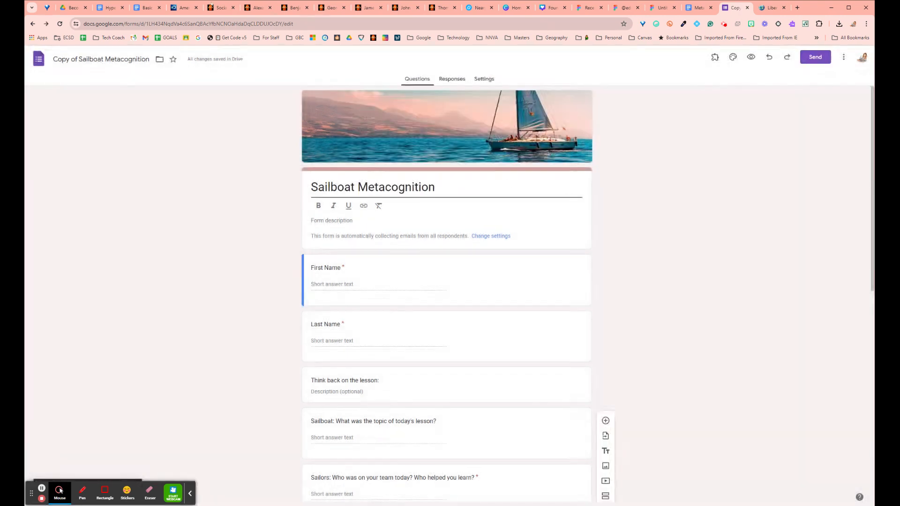
# Switch to the Basic HyperDoc Lesson Plan Template, link CLICK HERE in the Reflect section to the copied form address, and test the link.
pyautogui.click(147, 8)
pyautogui.moveTo(390, 300); pyautogui.dragTo(508, 293)
pyautogui.click(360, 78)
pyautogui.hotkey('ctrl', 'v')
pyautogui.press('Return')
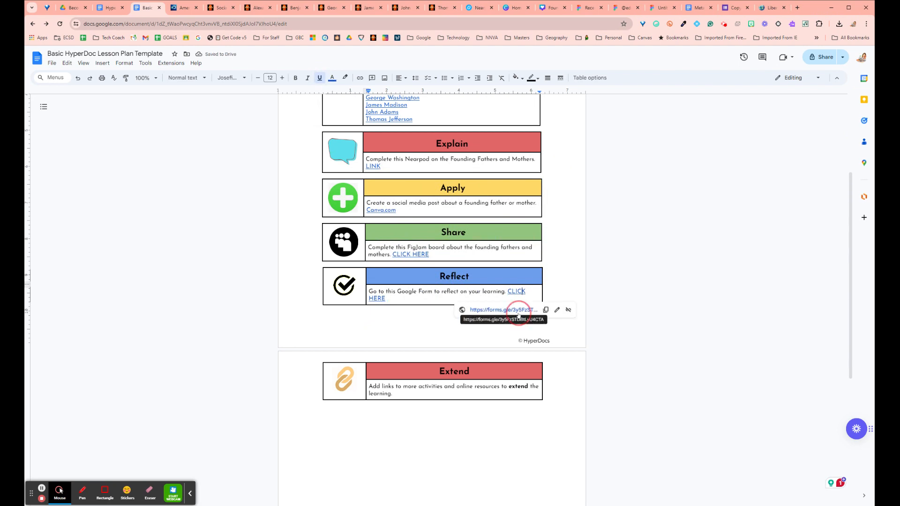
pyautogui.click(517, 308)
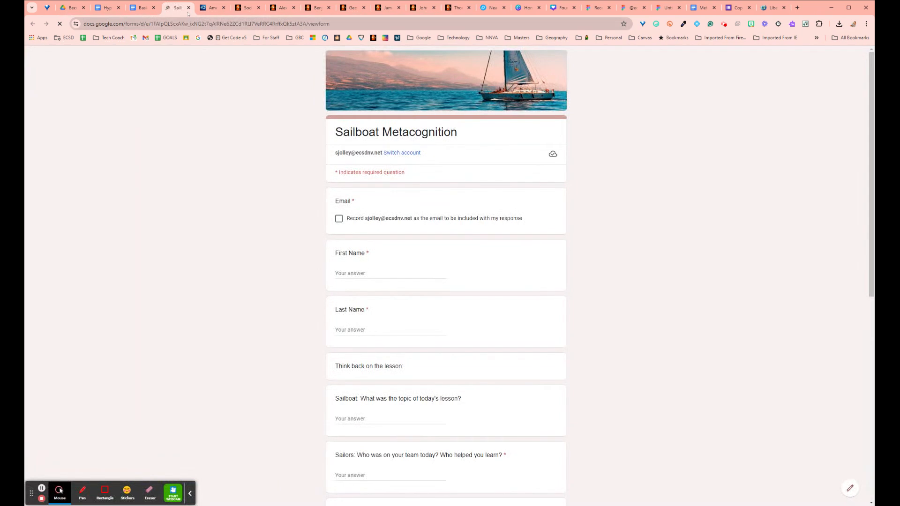
pyautogui.click(188, 8)
pyautogui.click(631, 247)
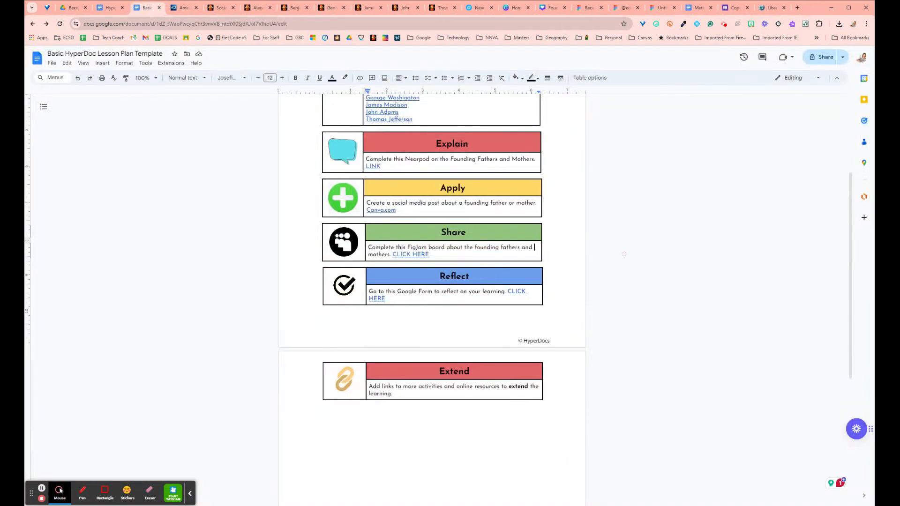
# Replace the Extend section's placeholder text with "Go watch".
pyautogui.moveTo(395, 393); pyautogui.dragTo(372, 385)
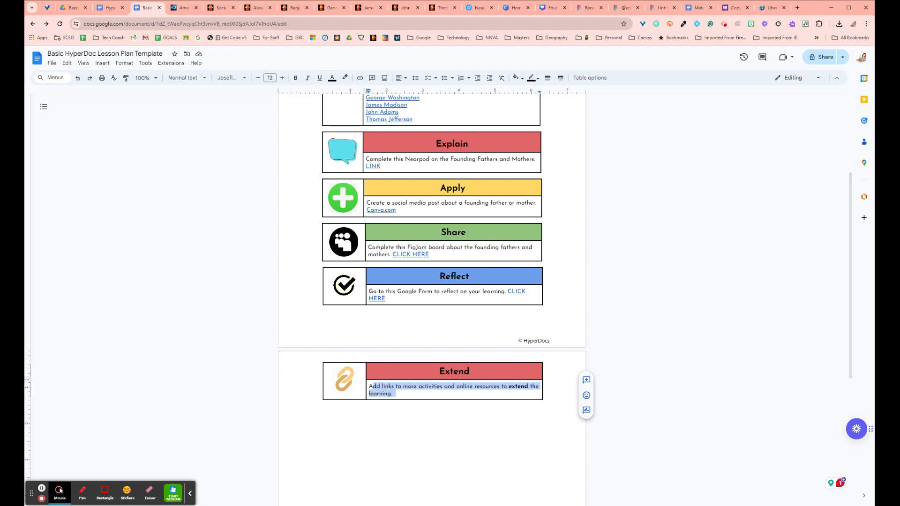
pyautogui.click(409, 385)
pyautogui.tripleClick(392, 394)
pyautogui.write('Go ')
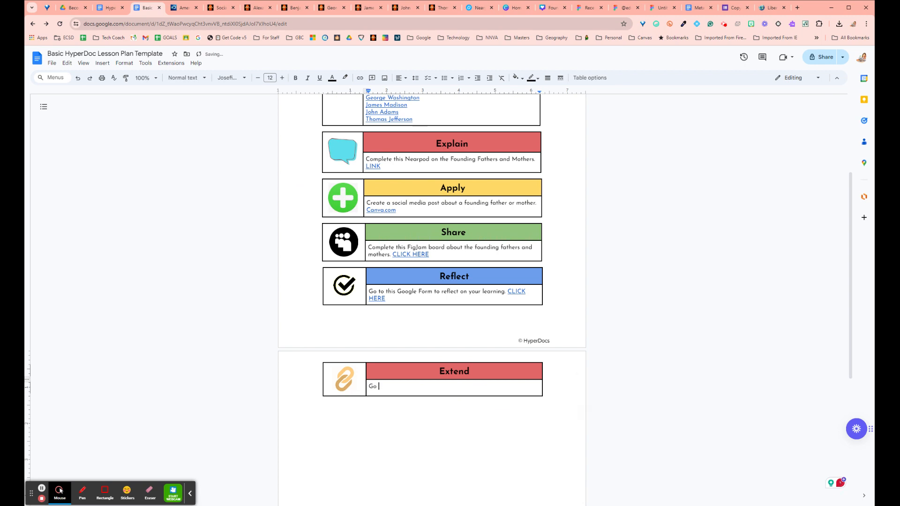
pyautogui.write('watch')
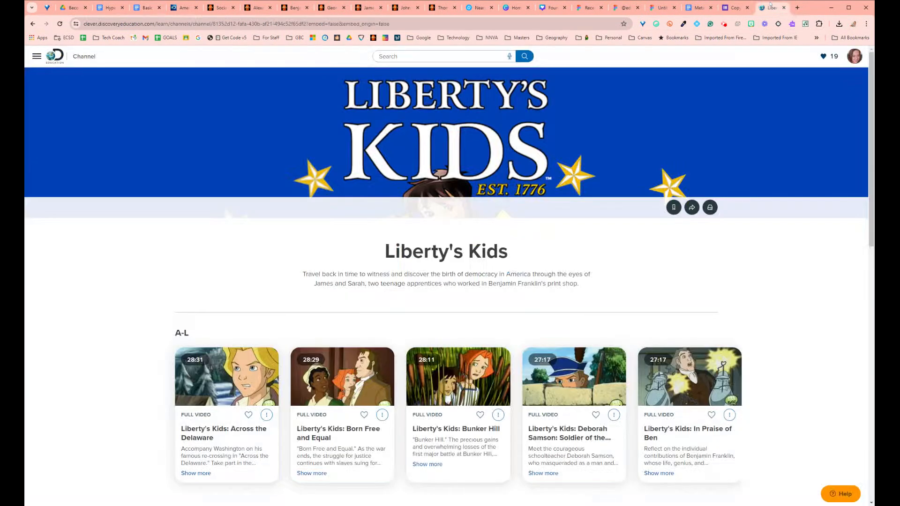
# Copy the title "Liberty's Kids" from the Discovery Education channel page and paste it after "Go watch" in the Extend section.
pyautogui.click(771, 8)
pyautogui.moveTo(515, 255); pyautogui.dragTo(337, 257)
pyautogui.hotkey('ctrl', 'c')
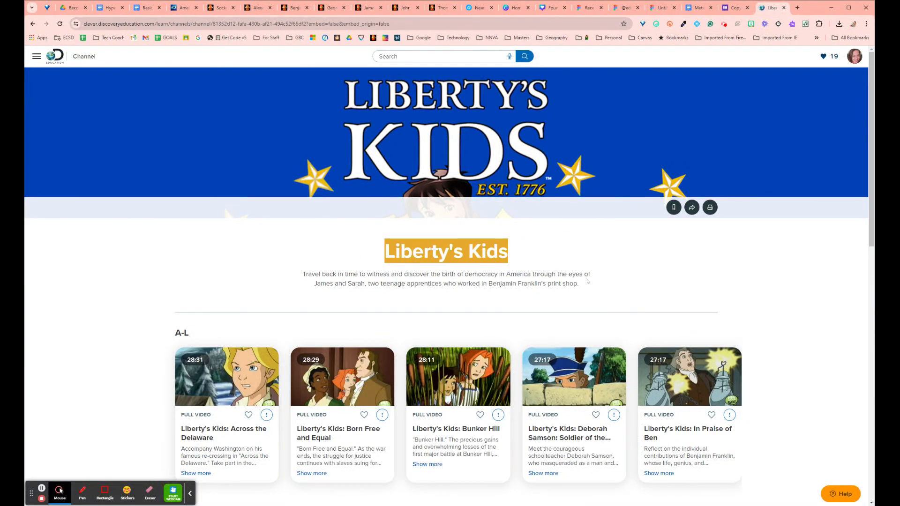
pyautogui.scroll(-9, 587, 281)
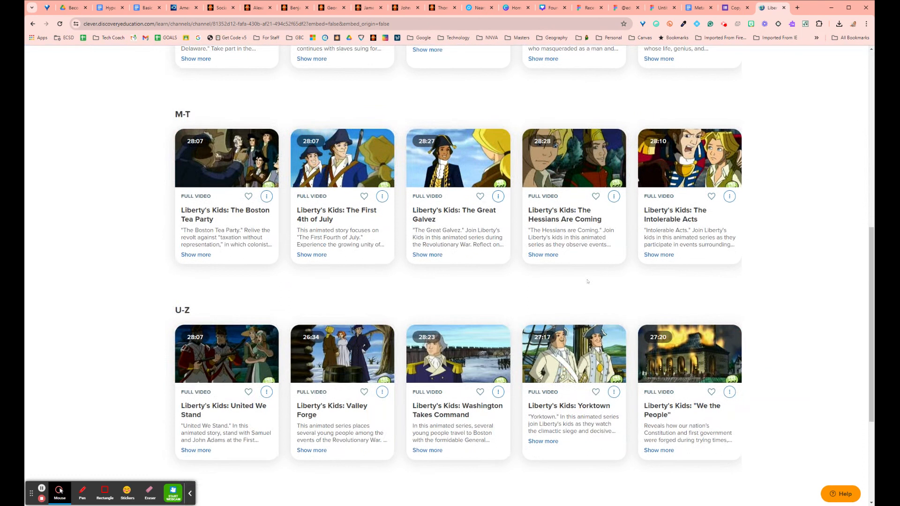
pyautogui.scroll(-3, 587, 281)
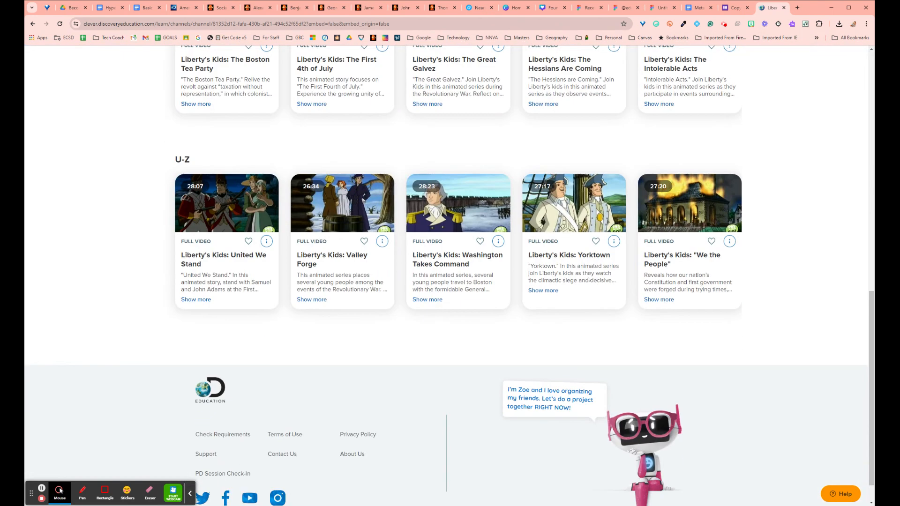
pyautogui.scroll(12, 588, 279)
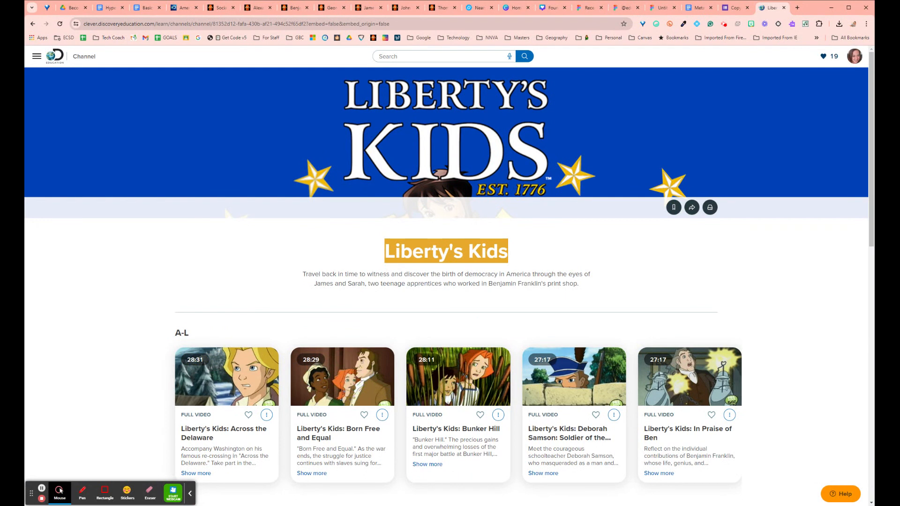
pyautogui.click(147, 7)
pyautogui.hotkey('ctrl', 'v')
# Link "Liberty's Kids" in the Extend section to the web address of the Discovery Education channel page.
pyautogui.click(770, 7)
pyautogui.click(497, 24)
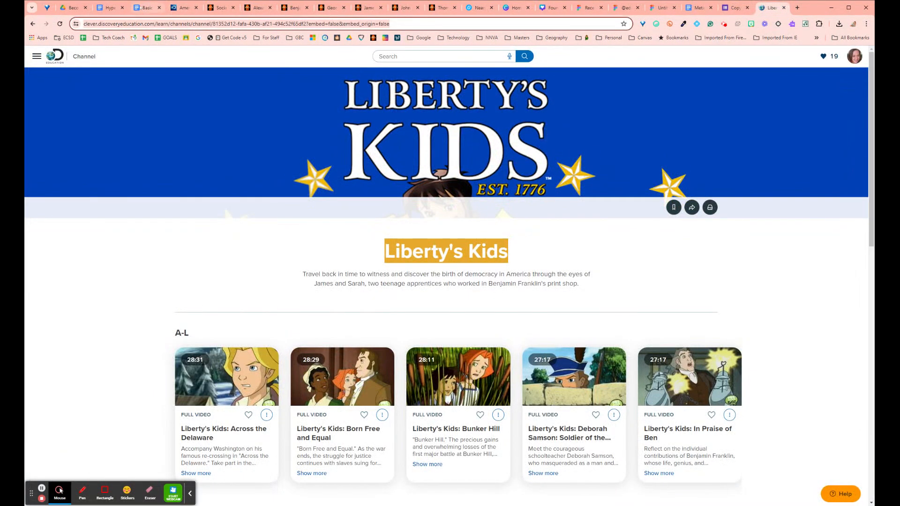
pyautogui.click(149, 8)
pyautogui.click(432, 386)
pyautogui.moveTo(432, 386); pyautogui.dragTo(395, 386)
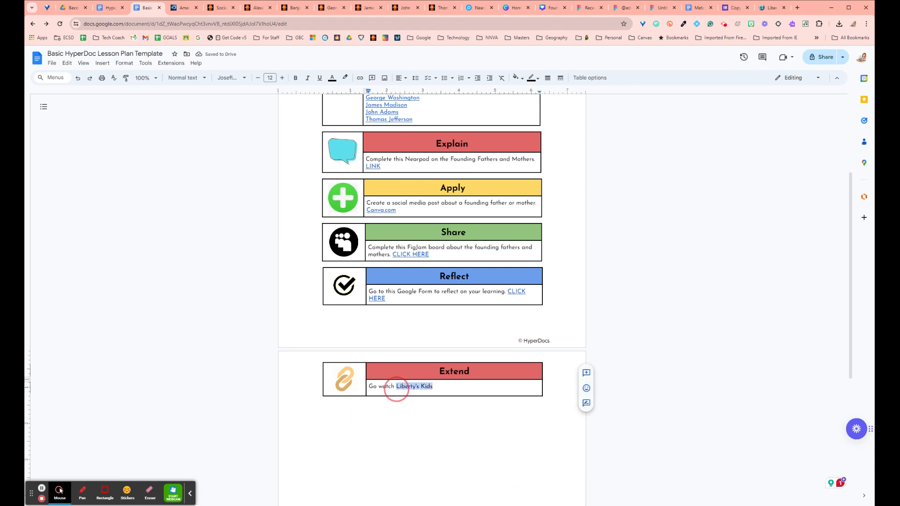
pyautogui.click(359, 78)
pyautogui.hotkey('ctrl', 'v')
pyautogui.press('Return')
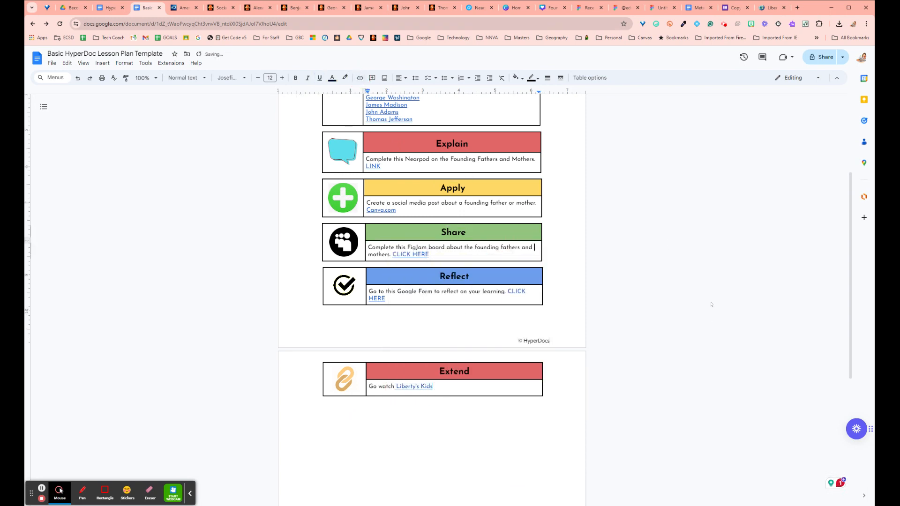
# Switch to the HyperDoc document and review its design process steps and schematics checklist against the lesson plan.
pyautogui.scroll(4, 669, 246)
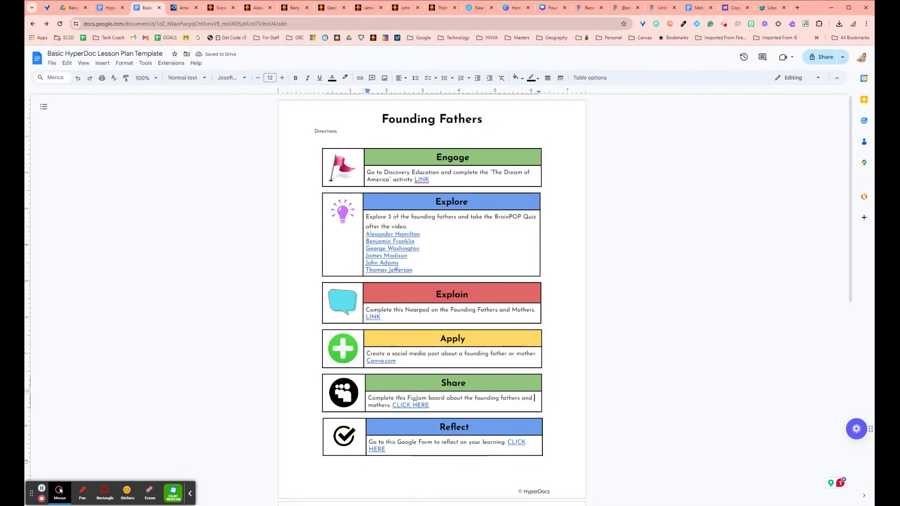
pyautogui.click(111, 7)
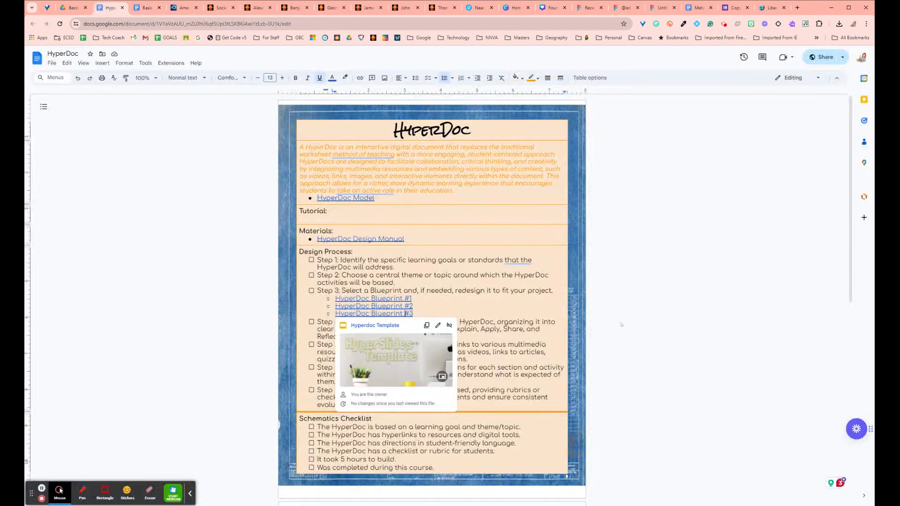
pyautogui.scroll(-2, 627, 323)
pyautogui.click(620, 305)
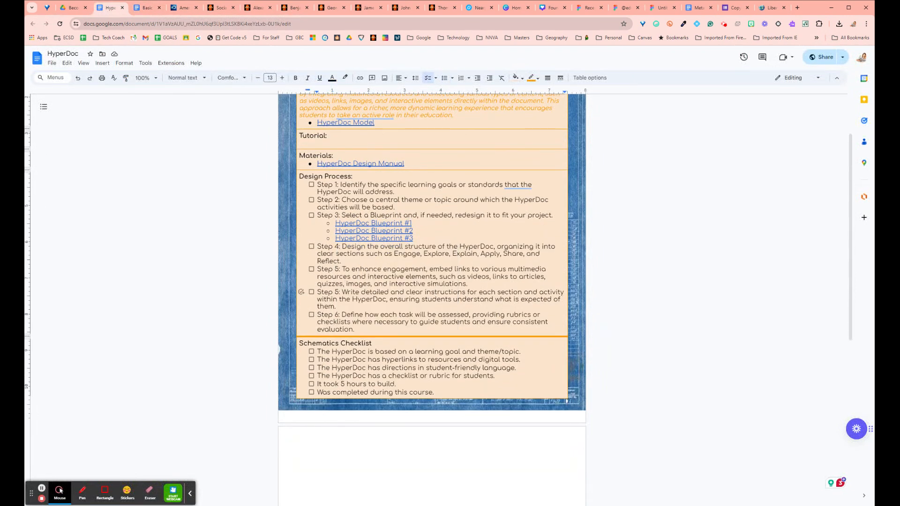
pyautogui.scroll(2, 640, 296)
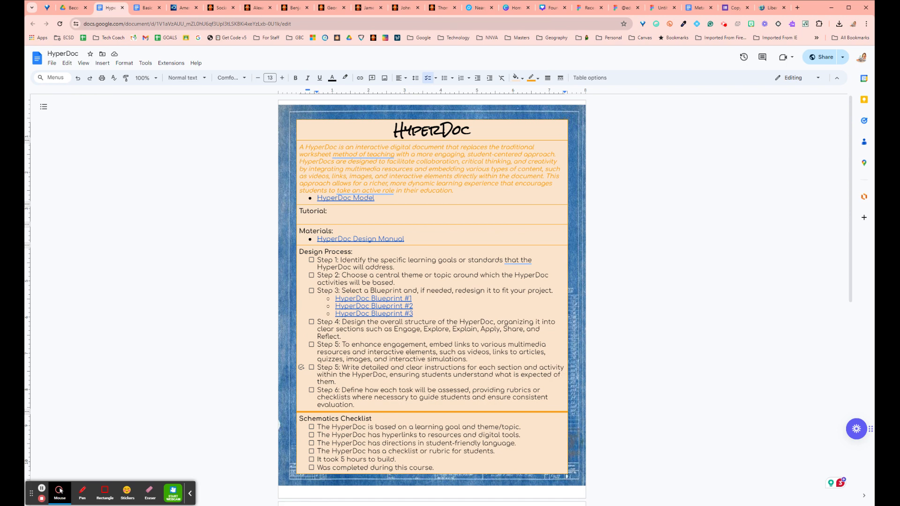
pyautogui.scroll(-1, 431, 290)
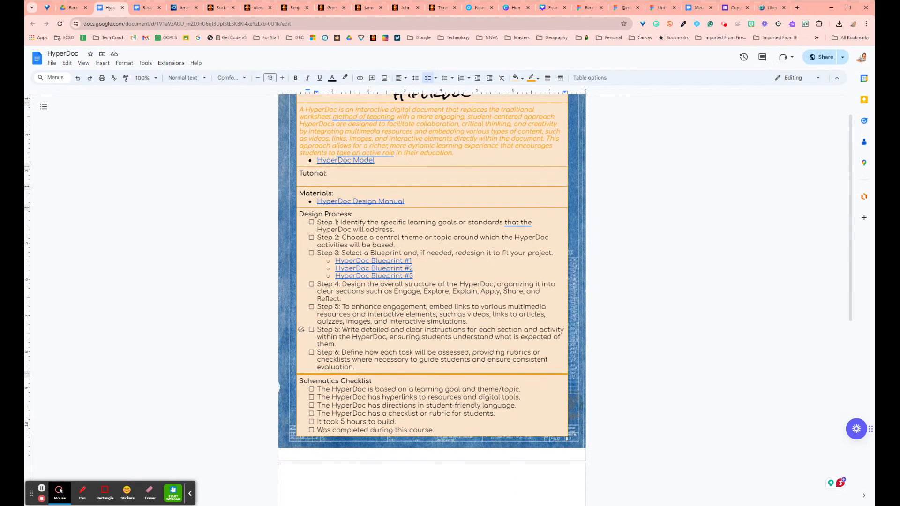
# Add "Rubric (Checklist)" below the Canva.com link in the lesson plan's Apply section, and return to the HyperDoc document.
pyautogui.hotkey('ctrl', 'Tab')
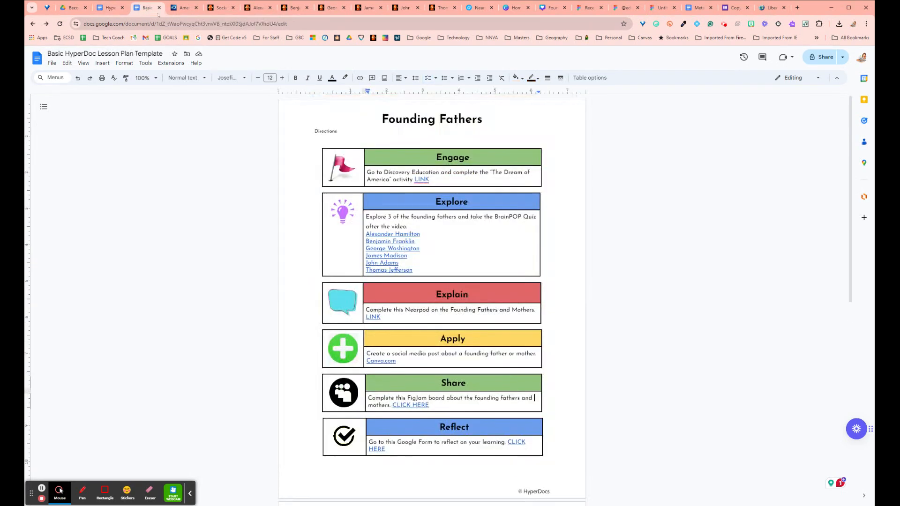
pyautogui.scroll(-1, 449, 338)
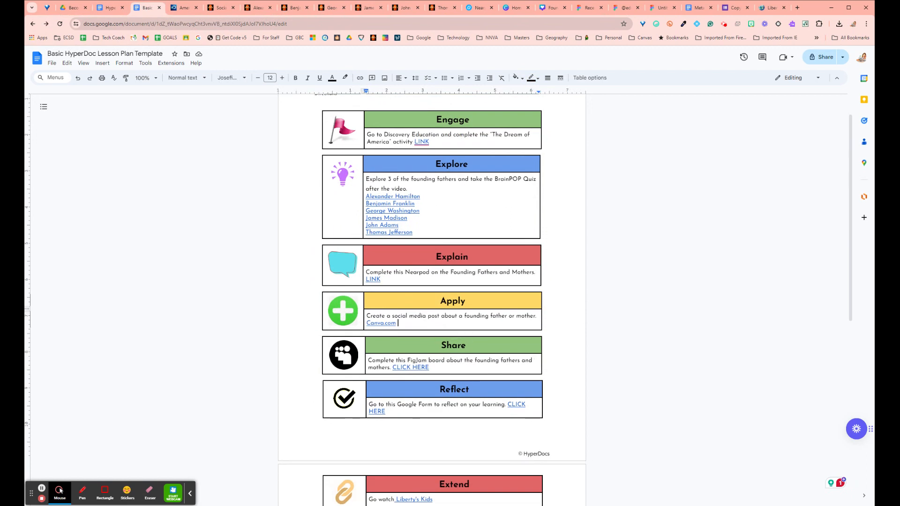
pyautogui.press('Return')
pyautogui.press('Return')
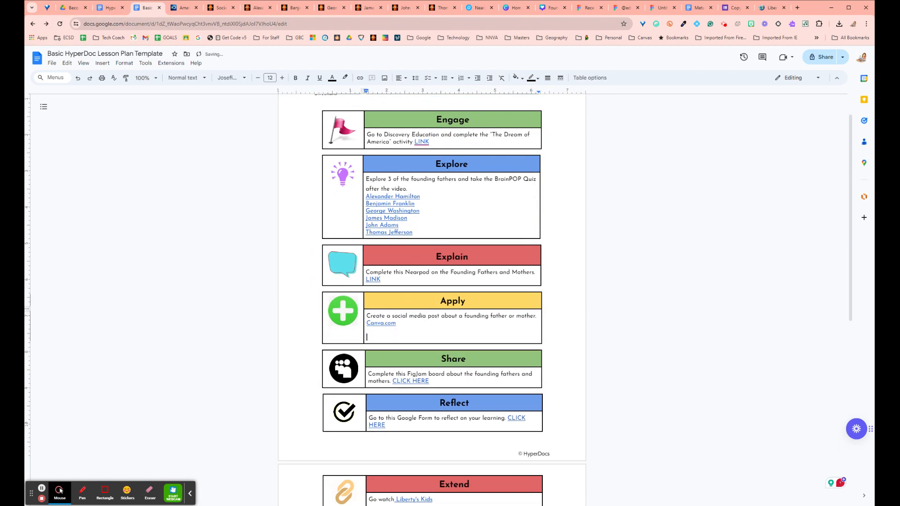
pyautogui.write('Rubric (Checklist)')
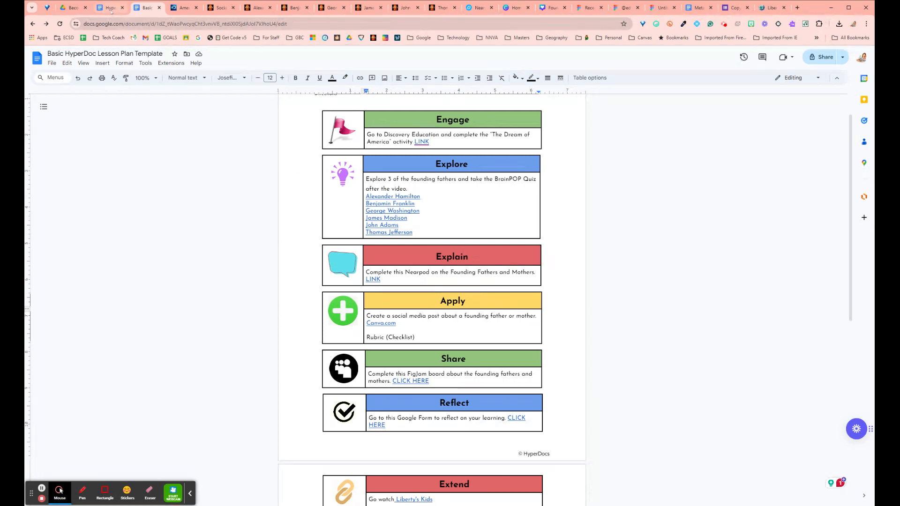
pyautogui.click(110, 7)
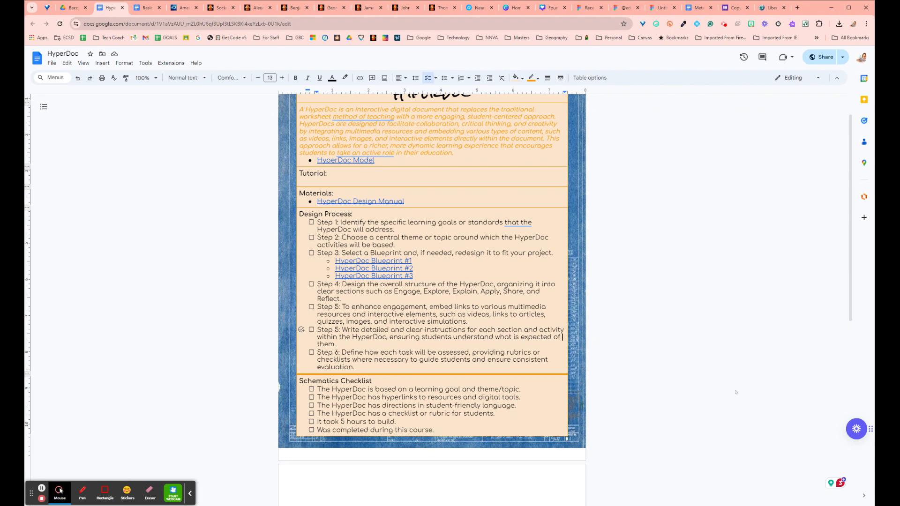
pyautogui.scroll(1, 733, 362)
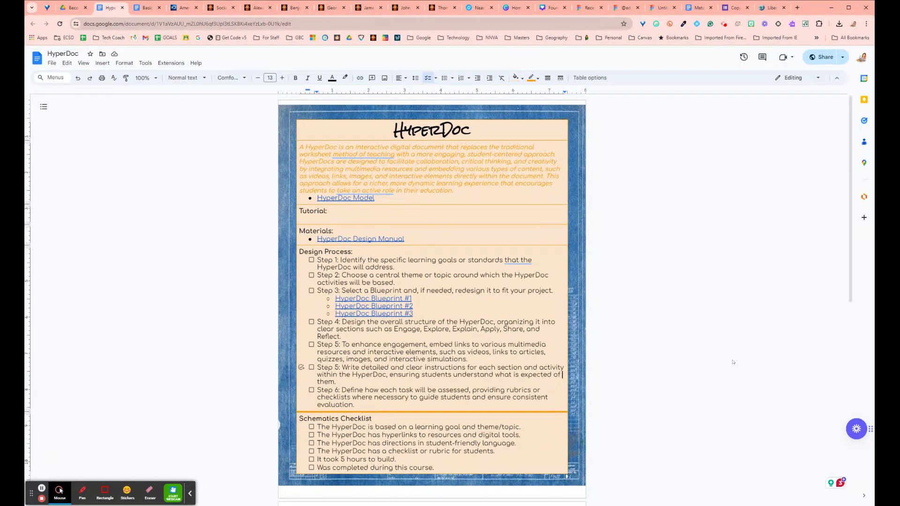